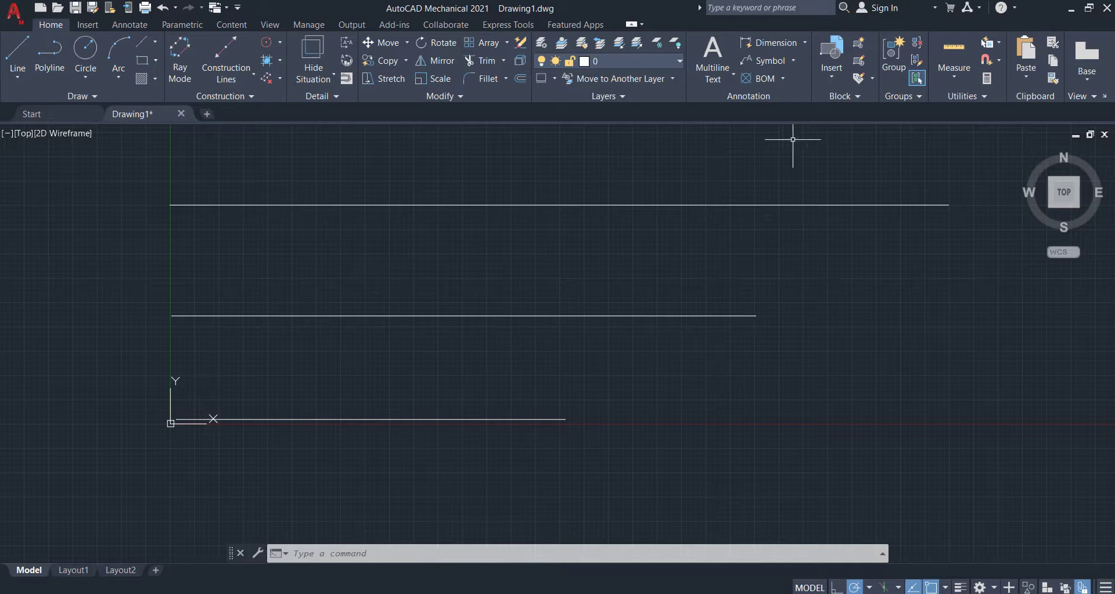
Add a linear 1500.0000 dimension across the middle line's endpoints, placed just above it
left_click(764, 46)
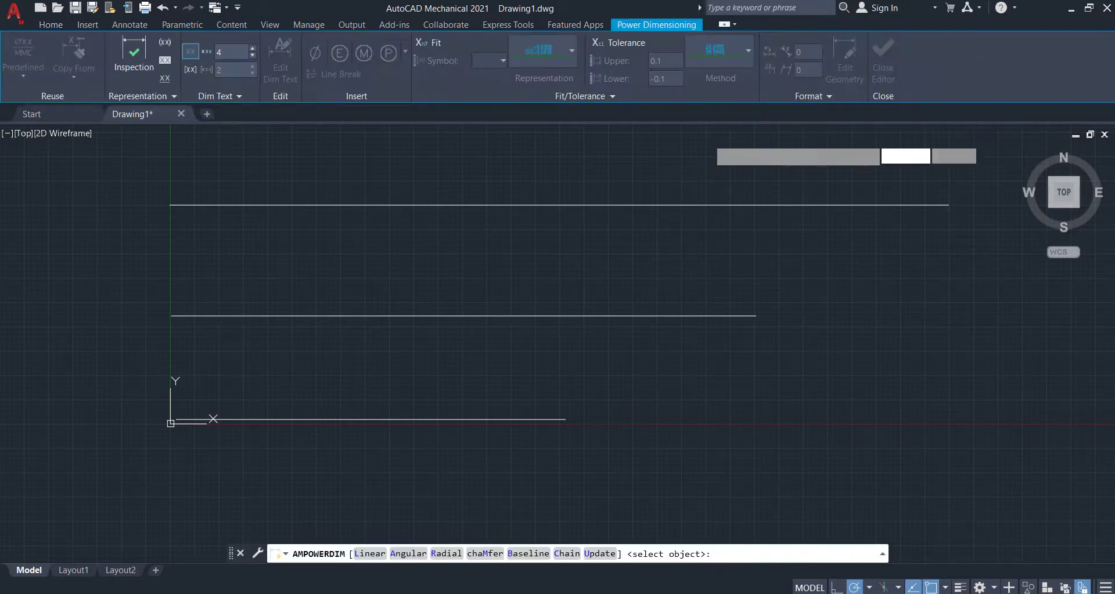
left_click(170, 315)
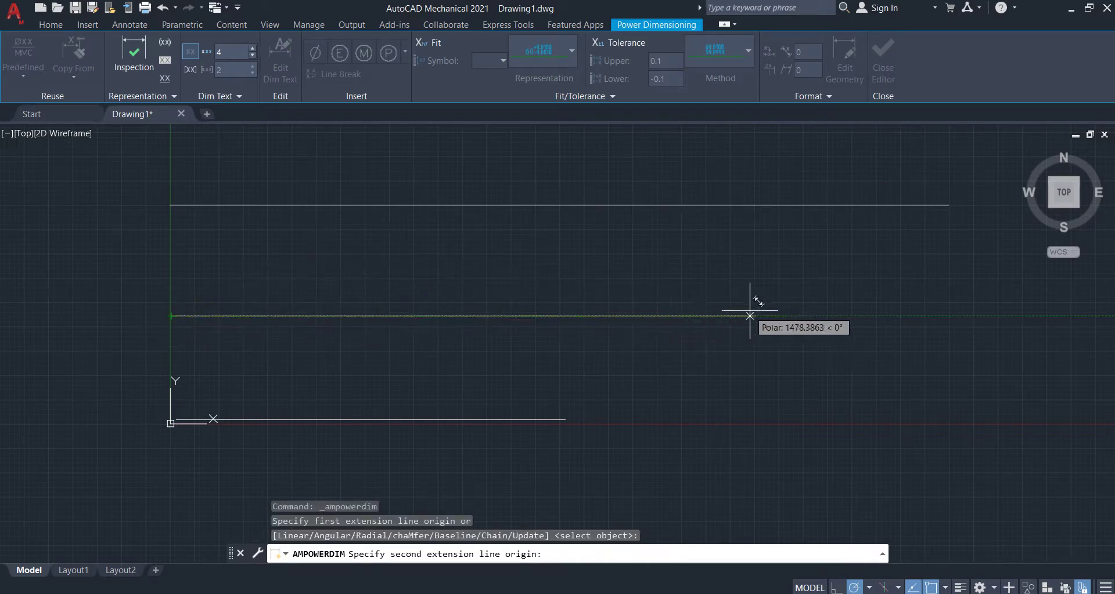
left_click(754, 296)
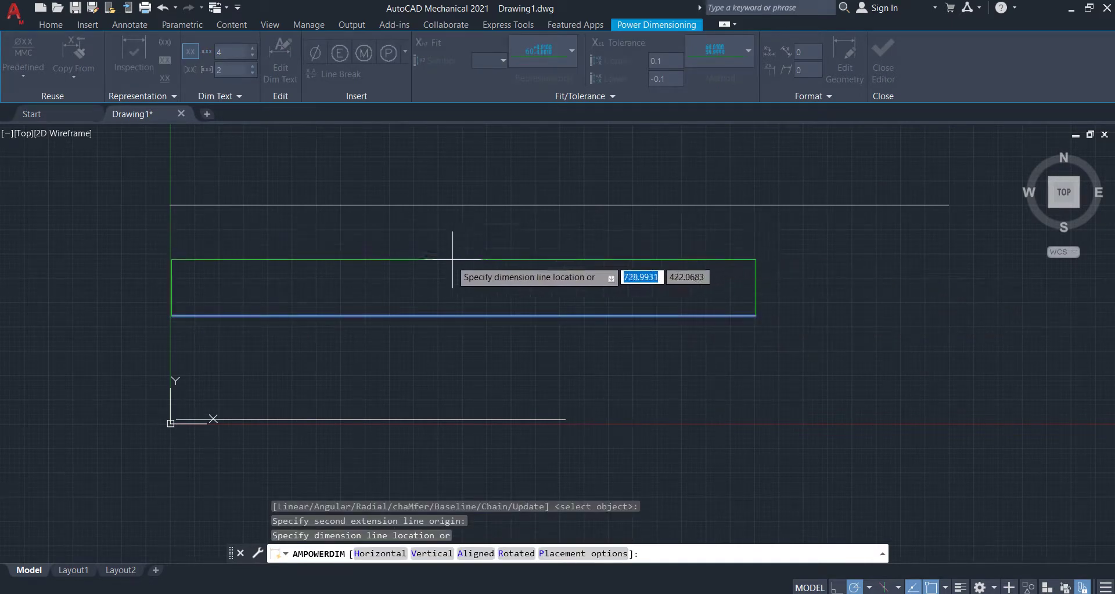
left_click(457, 249)
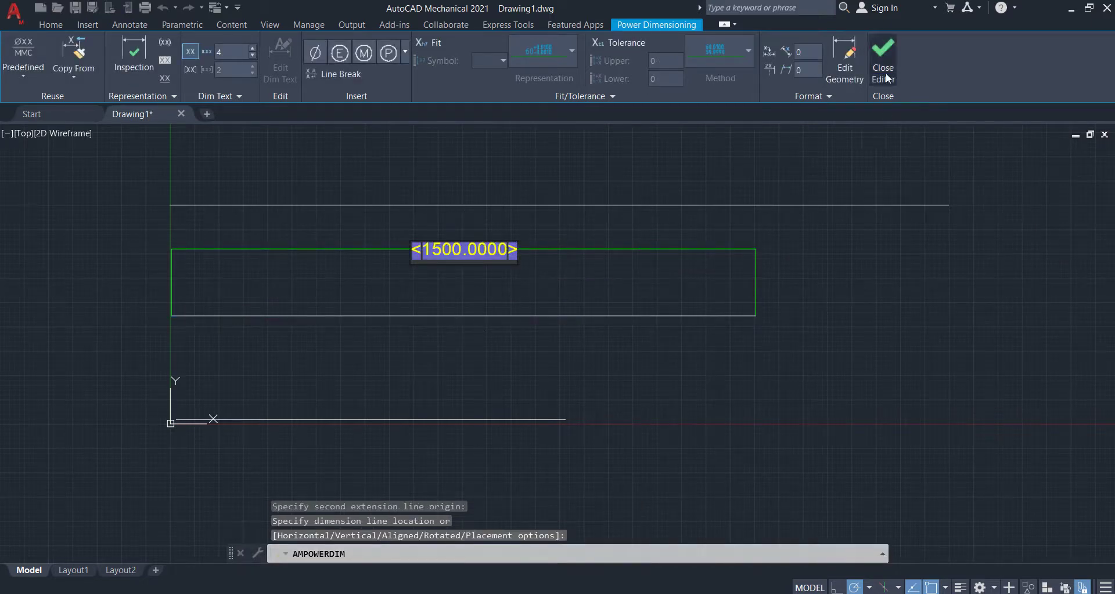
left_click(885, 54)
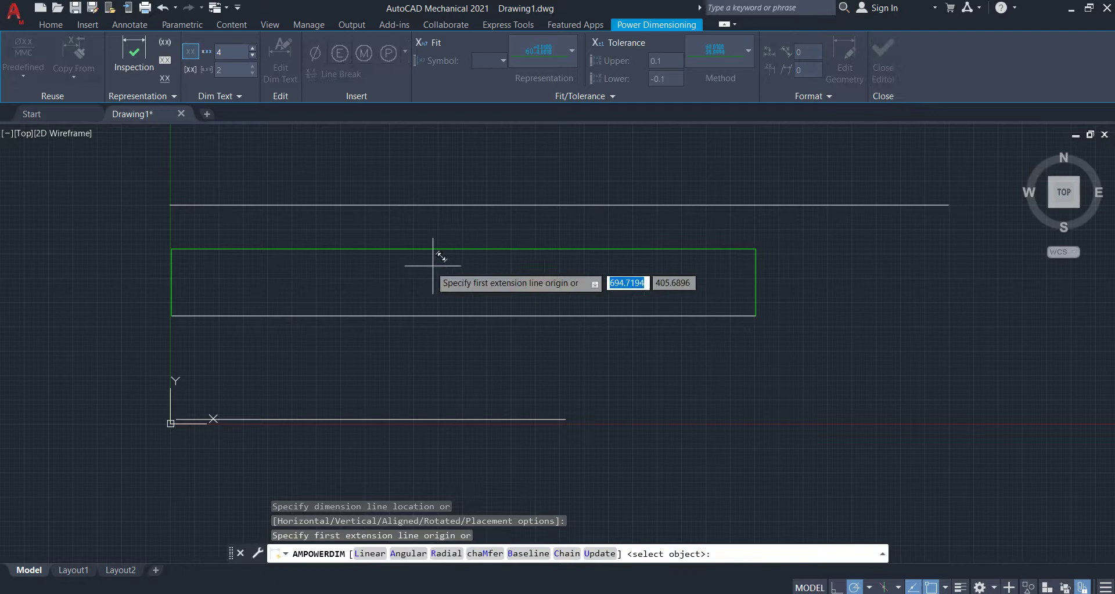
key("Escape")
key("Escape")
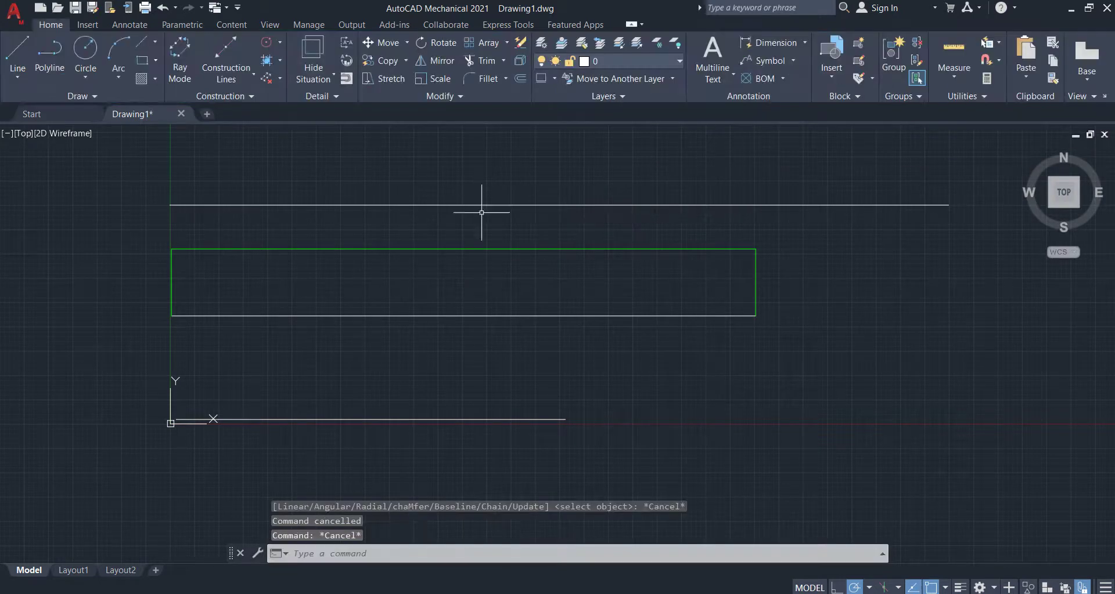
Set the AM_ANSI dimension style's text height to 10 using DIMSTYLE
scroll(462, 244, "up", 6)
double_click(460, 242)
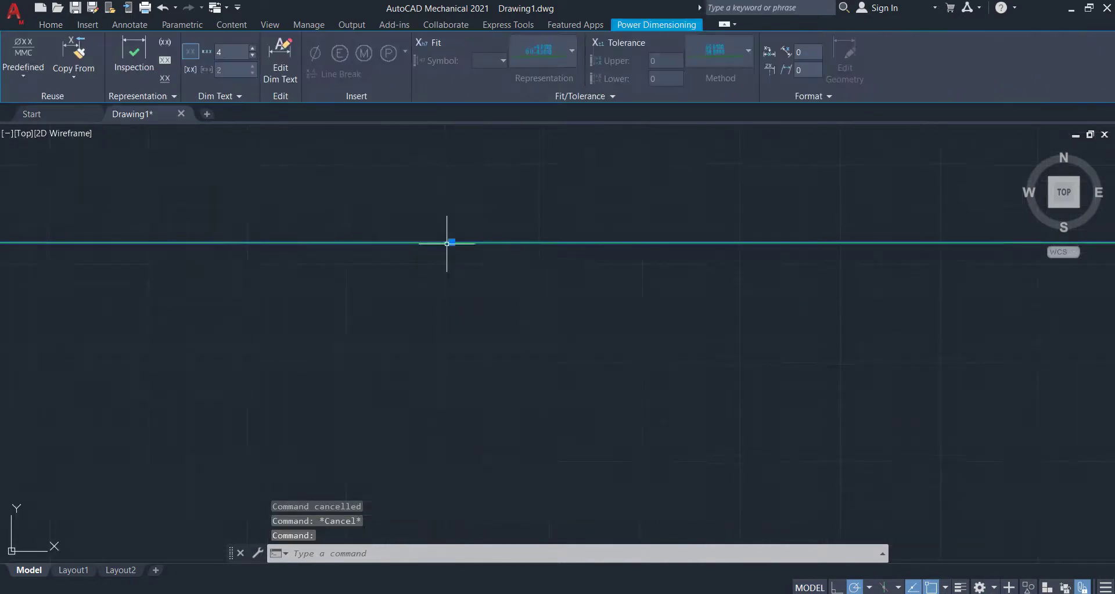
scroll(486, 192, "down", 3)
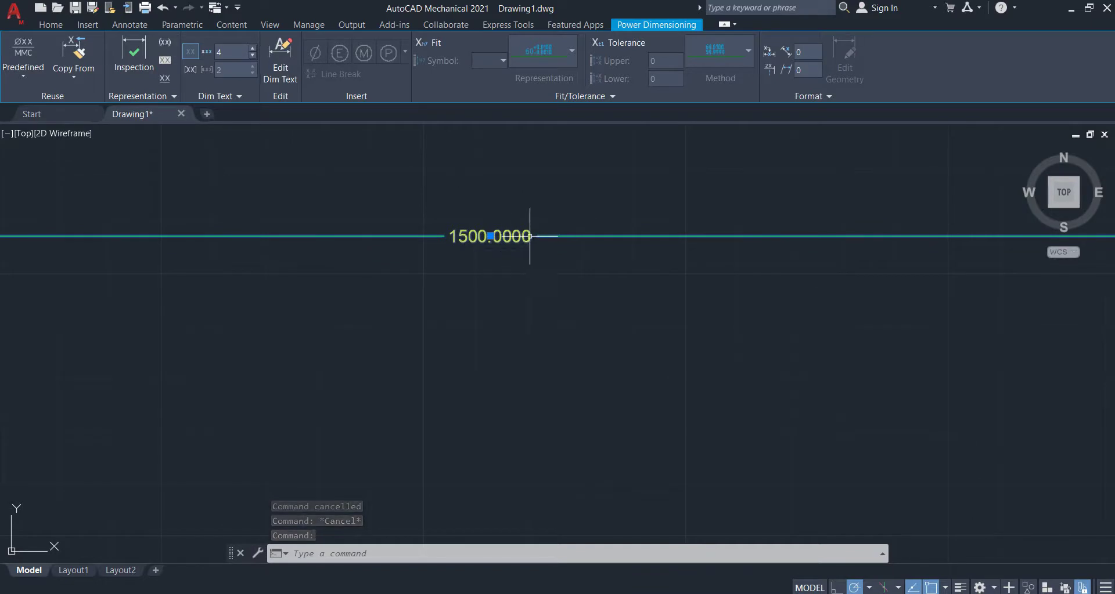
type("D")
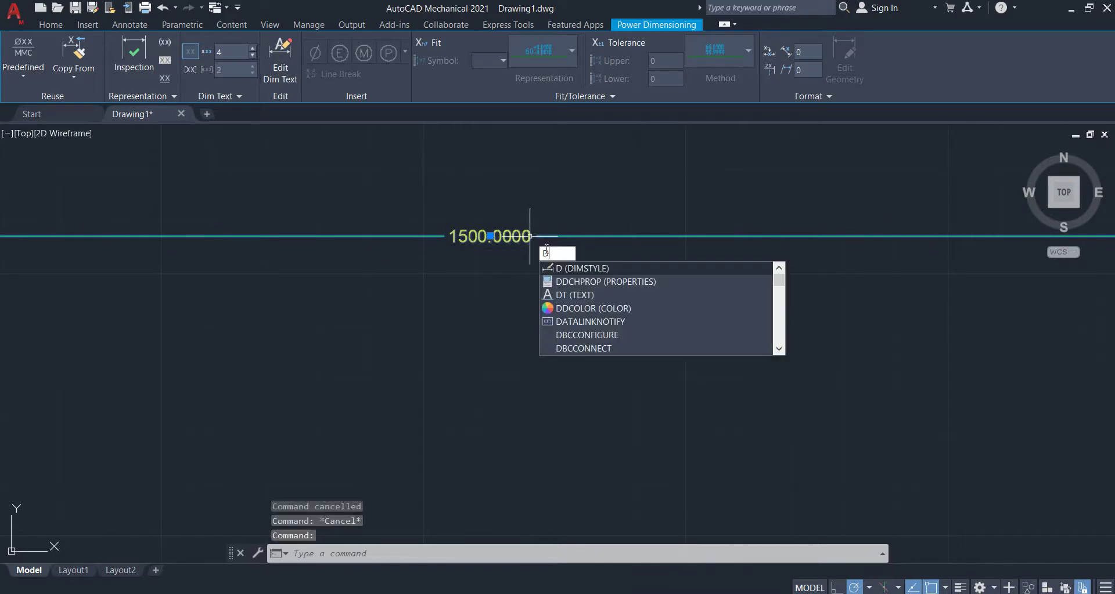
left_click(591, 269)
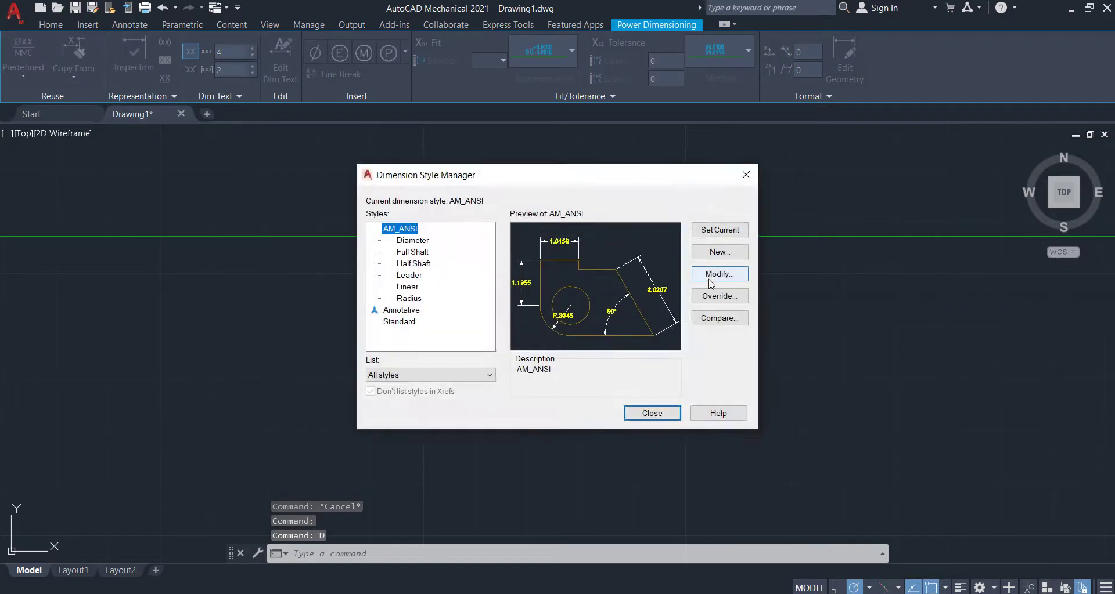
left_click(719, 274)
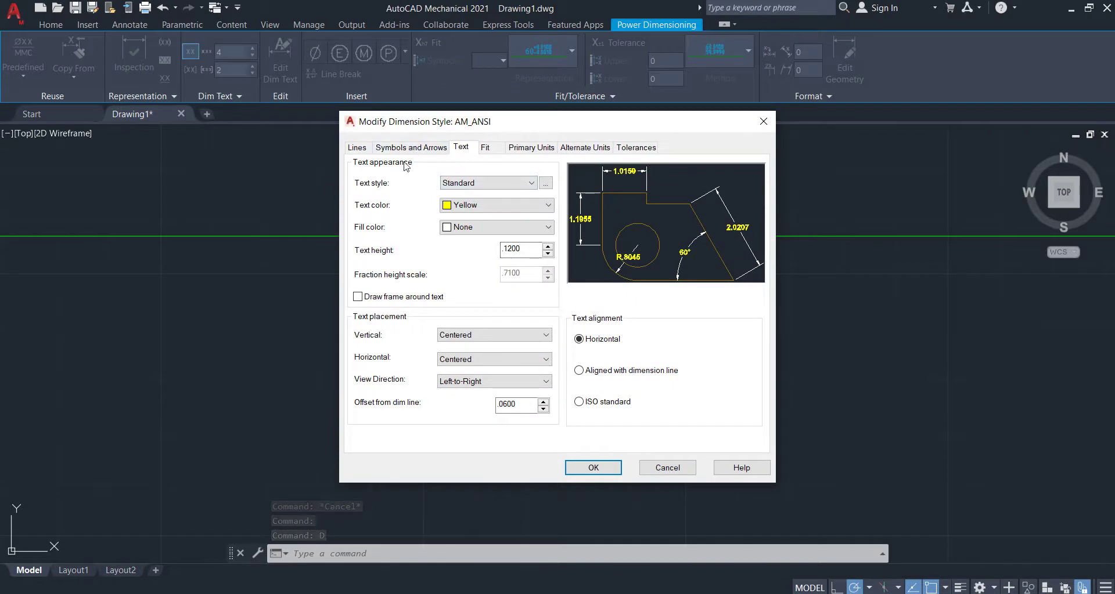
left_click(364, 150)
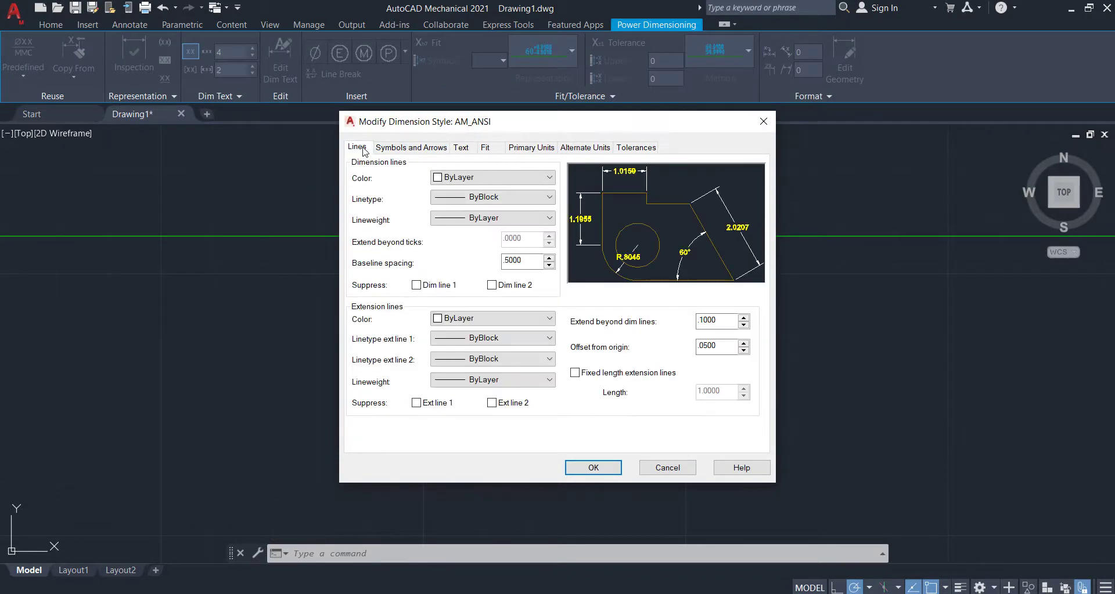
left_click(403, 151)
left_click(460, 150)
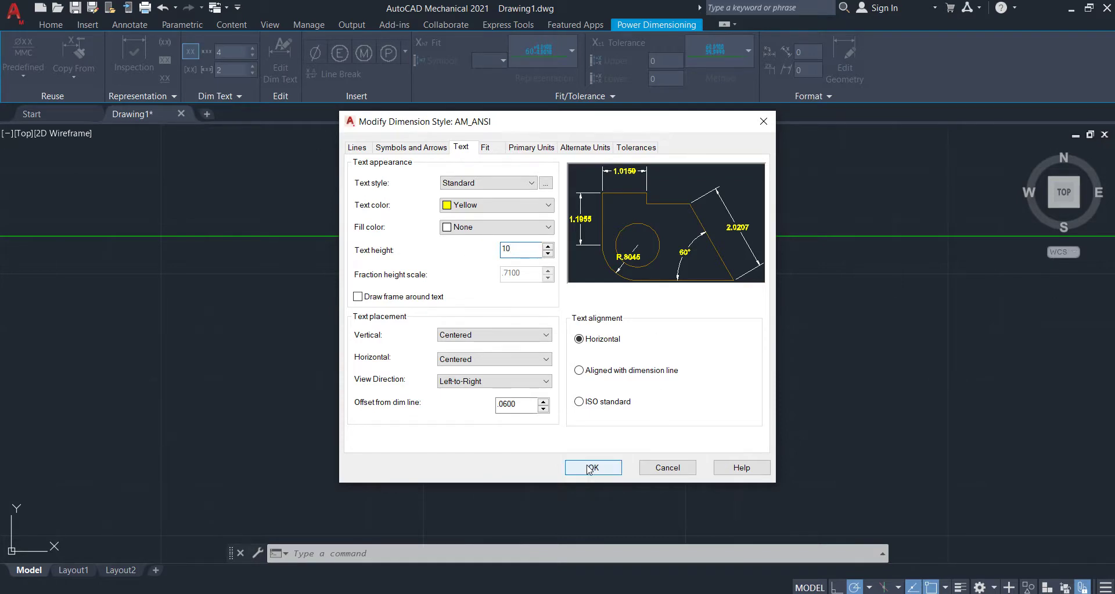
left_click(614, 465)
Close the Dimension Style Manager and check the enlarged 1500.0000 dimension text
left_click(651, 413)
scroll(610, 324, "up", 5)
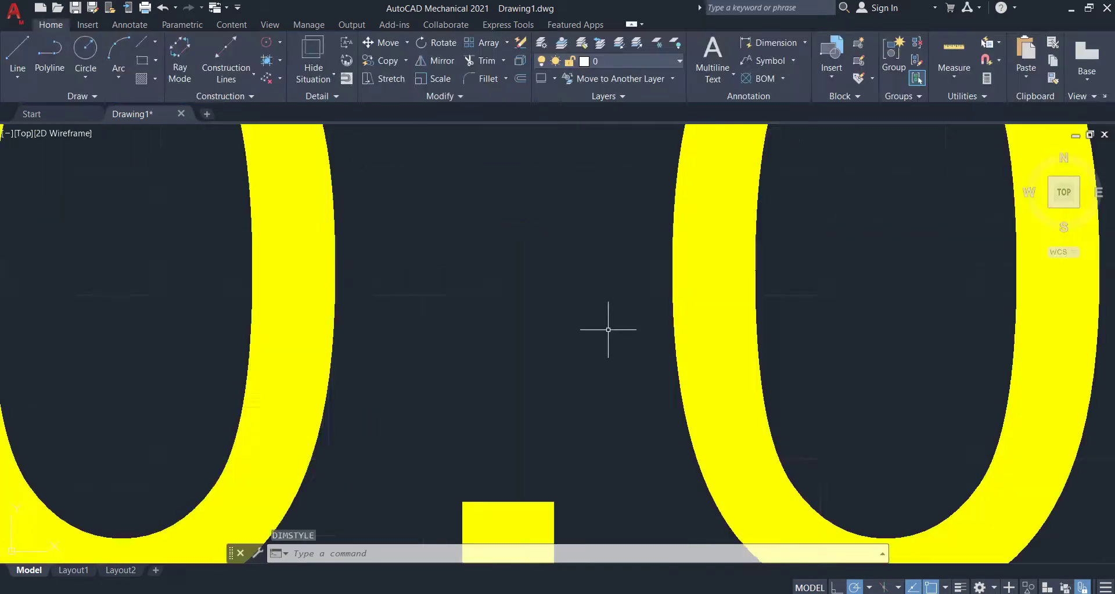
scroll(610, 323, "down", 3)
scroll(610, 328, "down", 5)
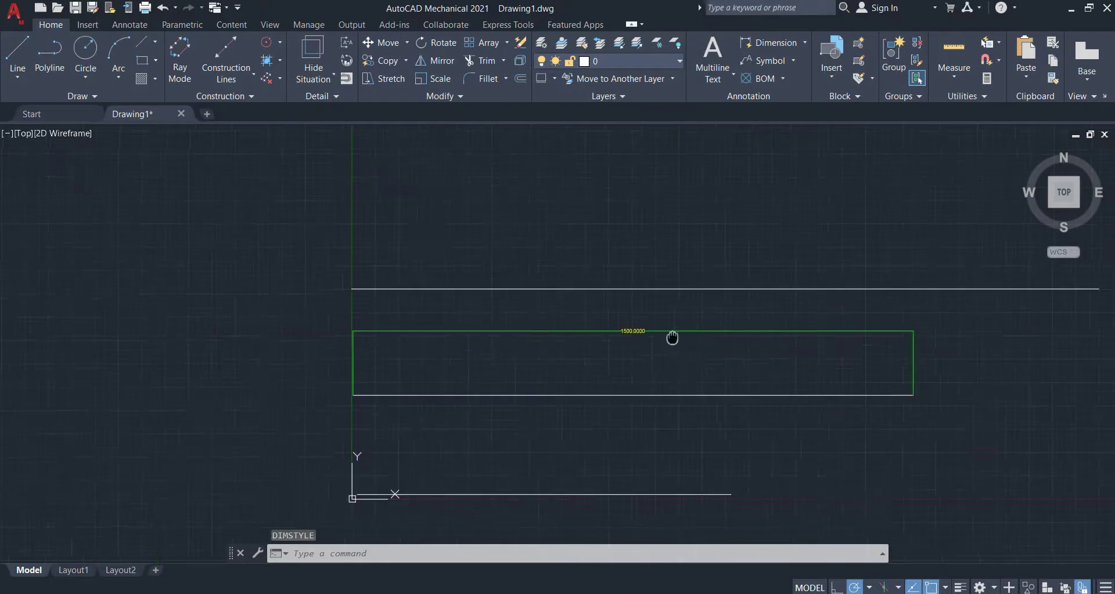
scroll(688, 310, "up", 2)
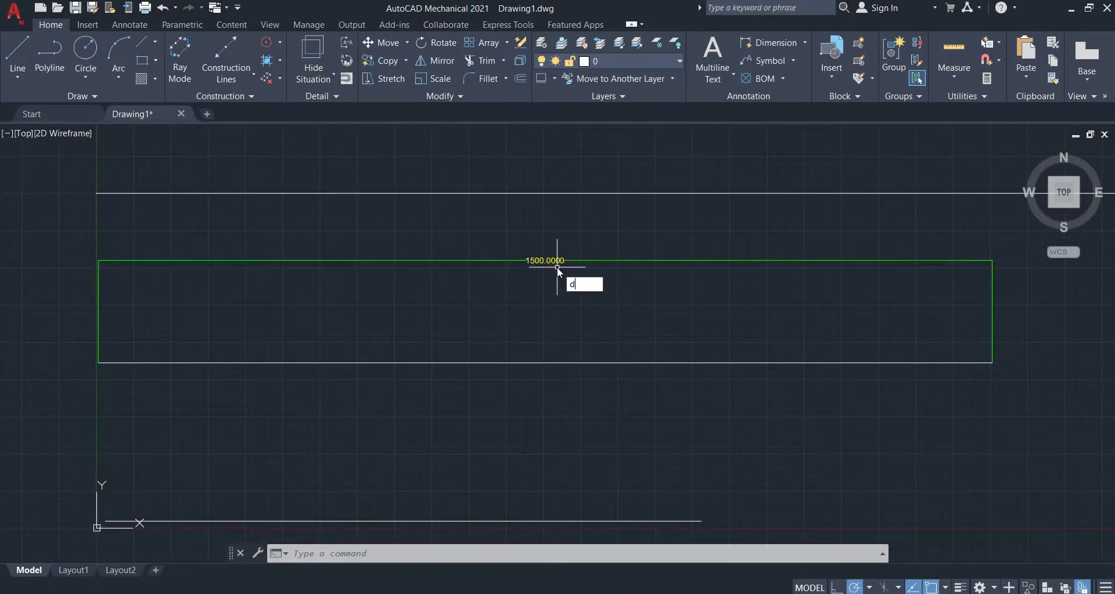
Change the AM_ANSI dimension text colour to Blue
type("y")
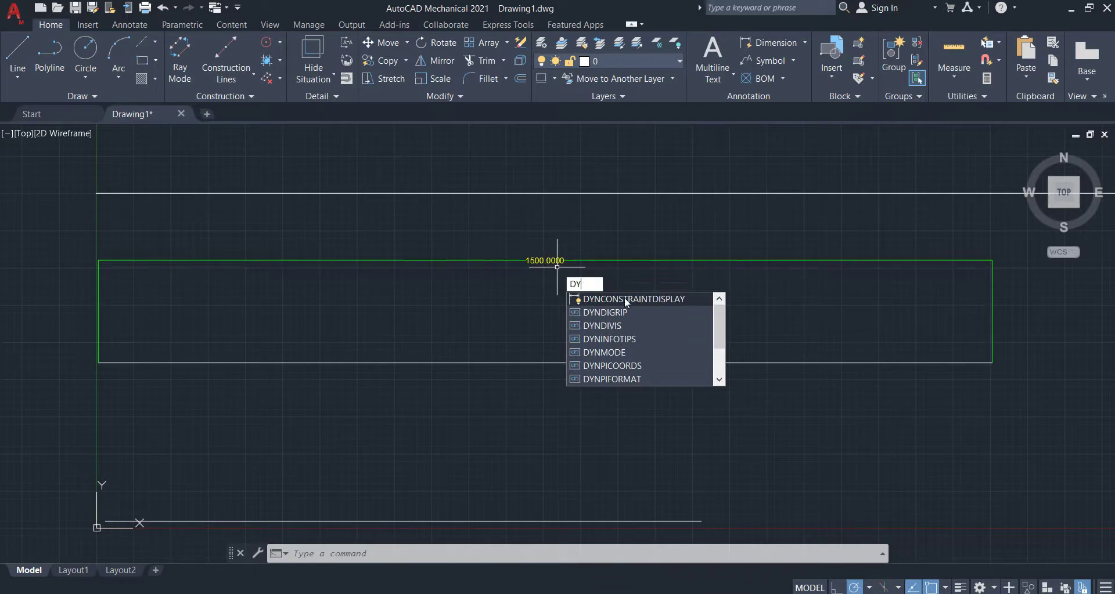
key("BackSpace")
key("Return")
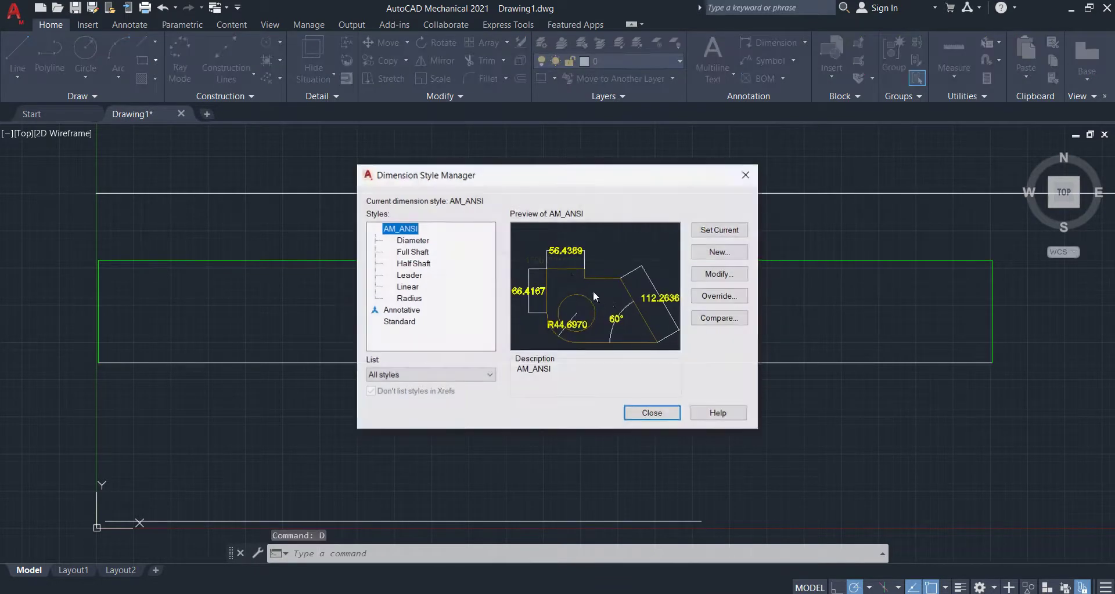
left_click(711, 276)
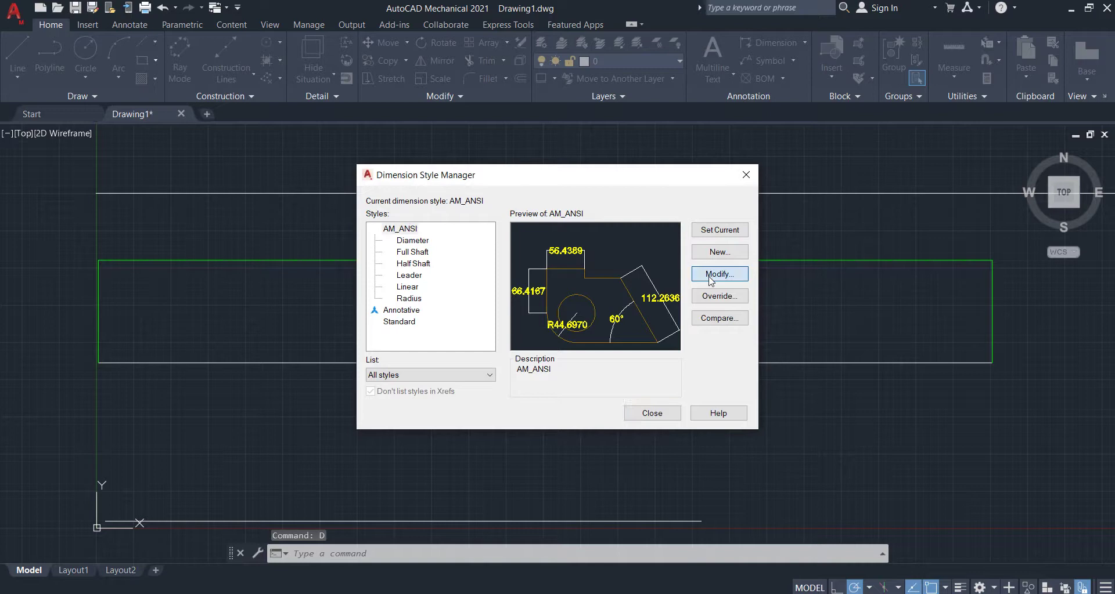
left_click(480, 208)
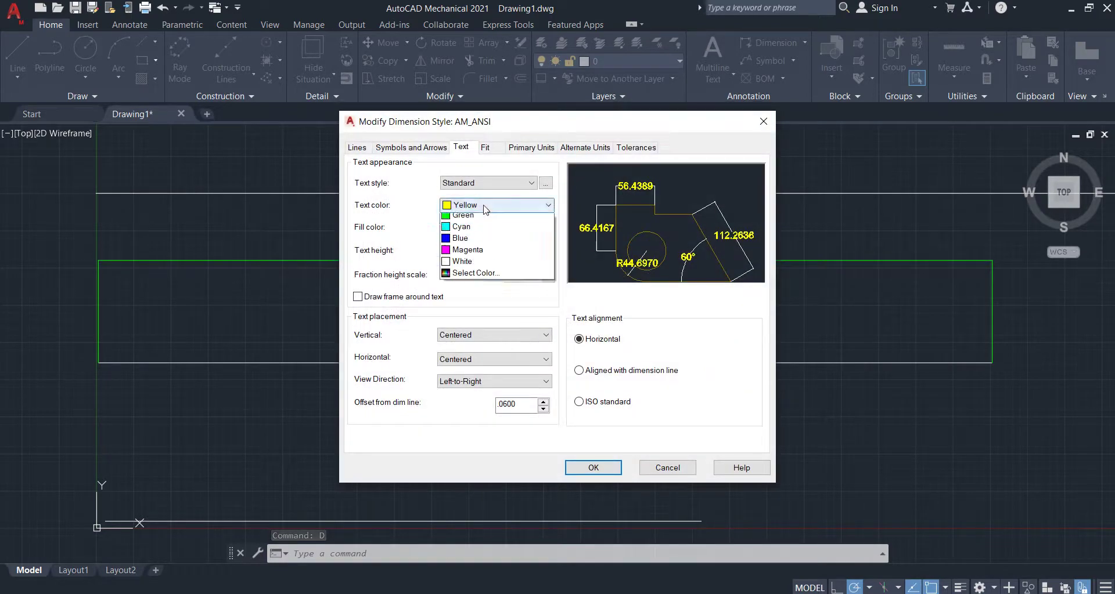
left_click(469, 289)
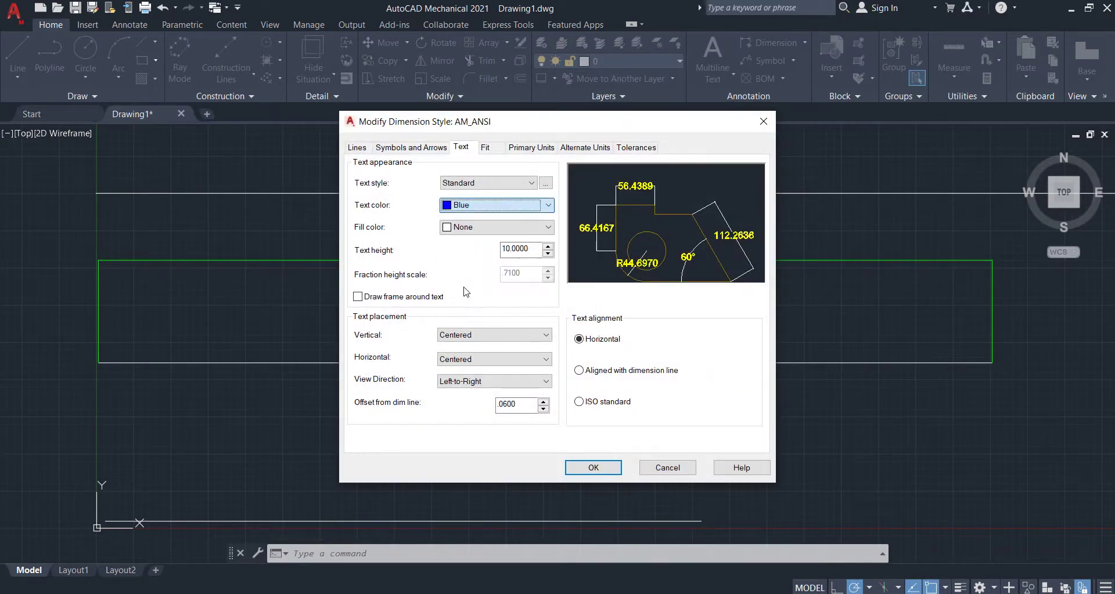
left_click(586, 464)
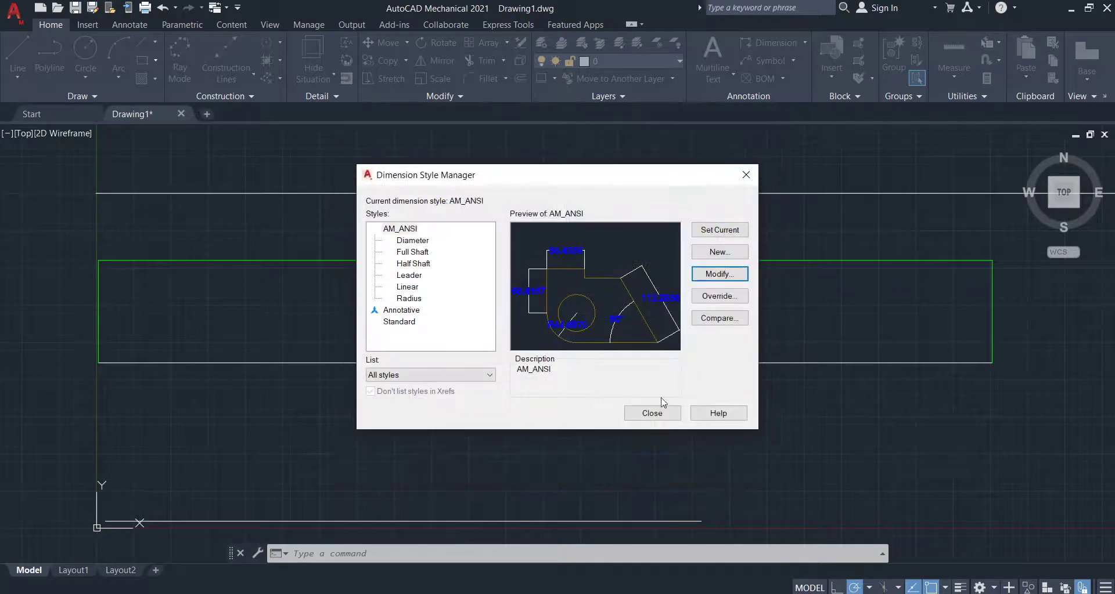
left_click(656, 409)
scroll(525, 268, "up", 5)
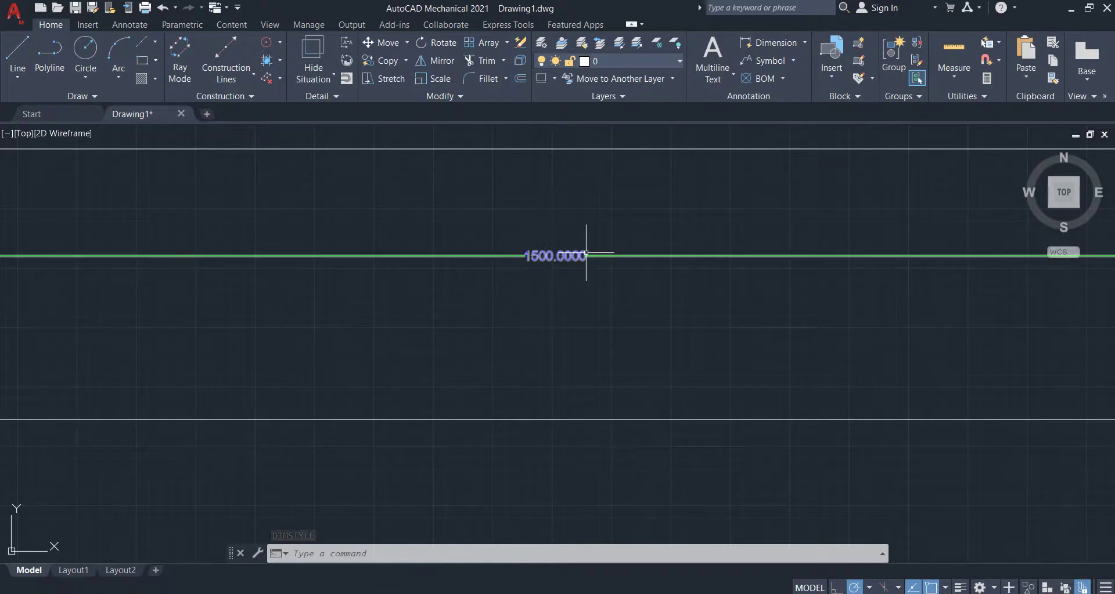
scroll(680, 274, "down", 3)
scroll(635, 274, "up", 5)
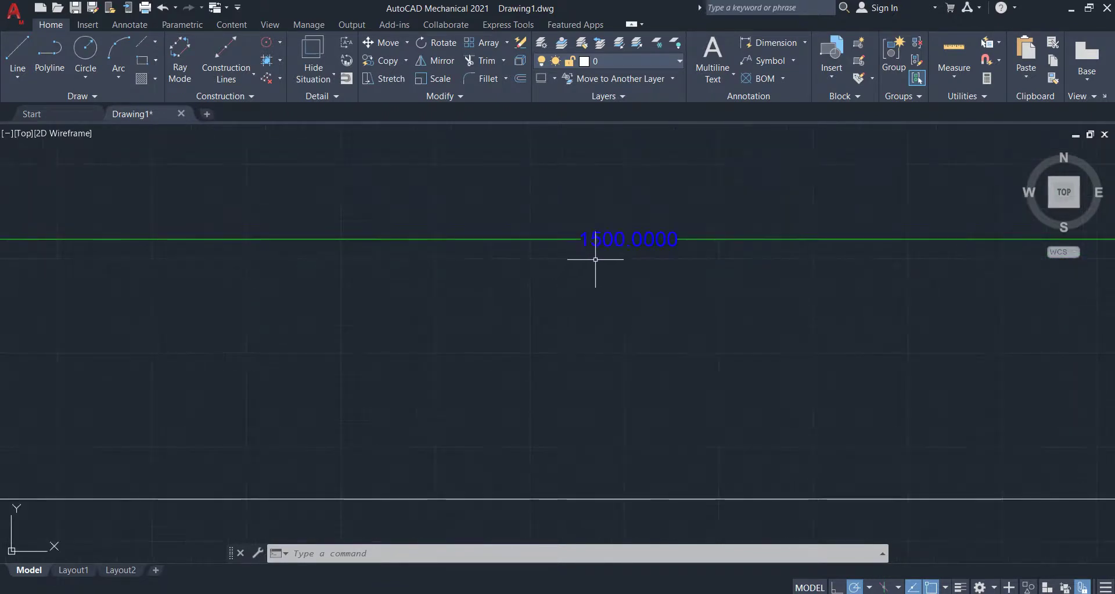
middle_click_drag(548, 245, 507, 263)
scroll(522, 260, "up", 2)
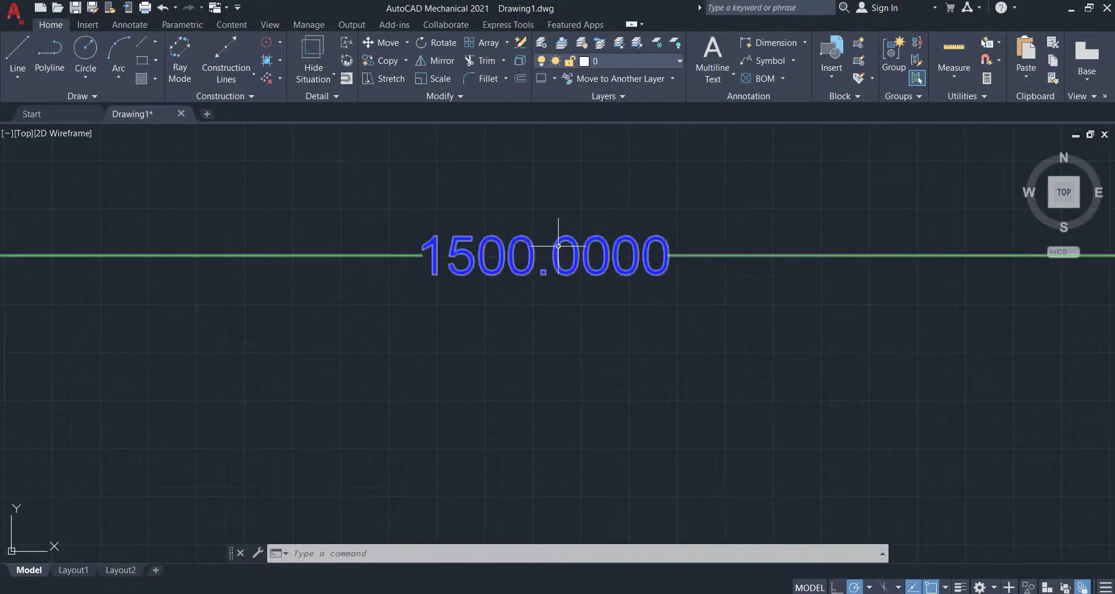
Set the AM_ANSI primary units precision to 0 so the dimension reads 1500
type("d")
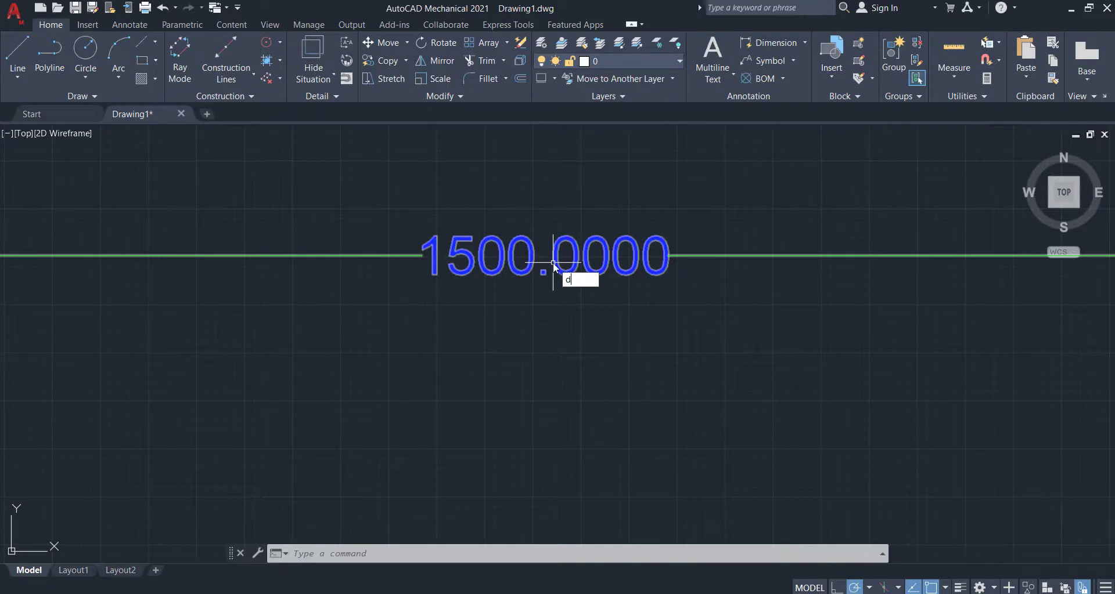
left_click(598, 294)
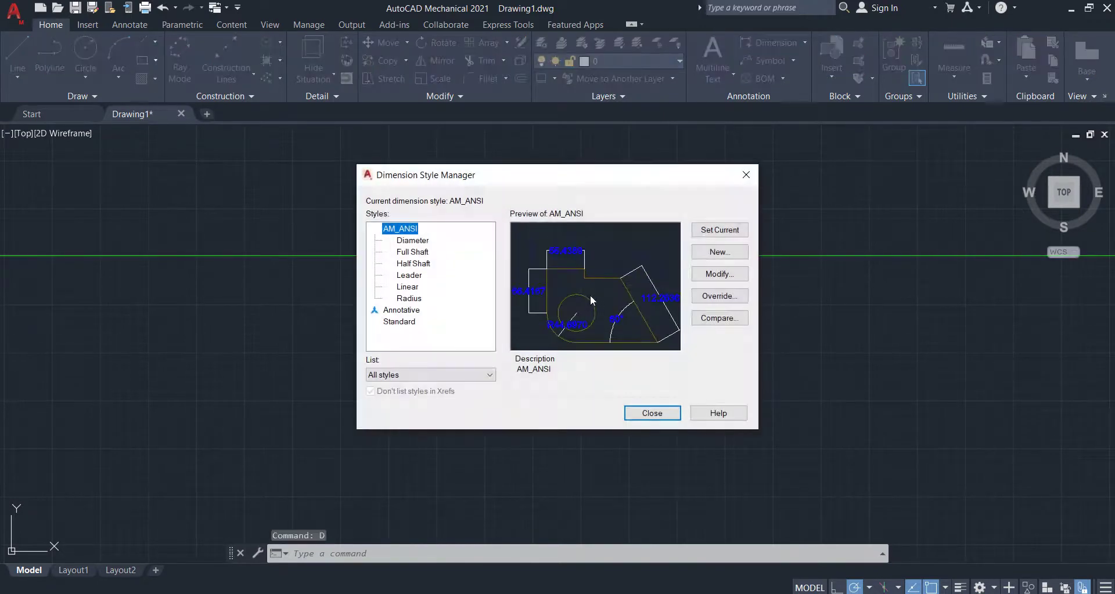
left_click(709, 271)
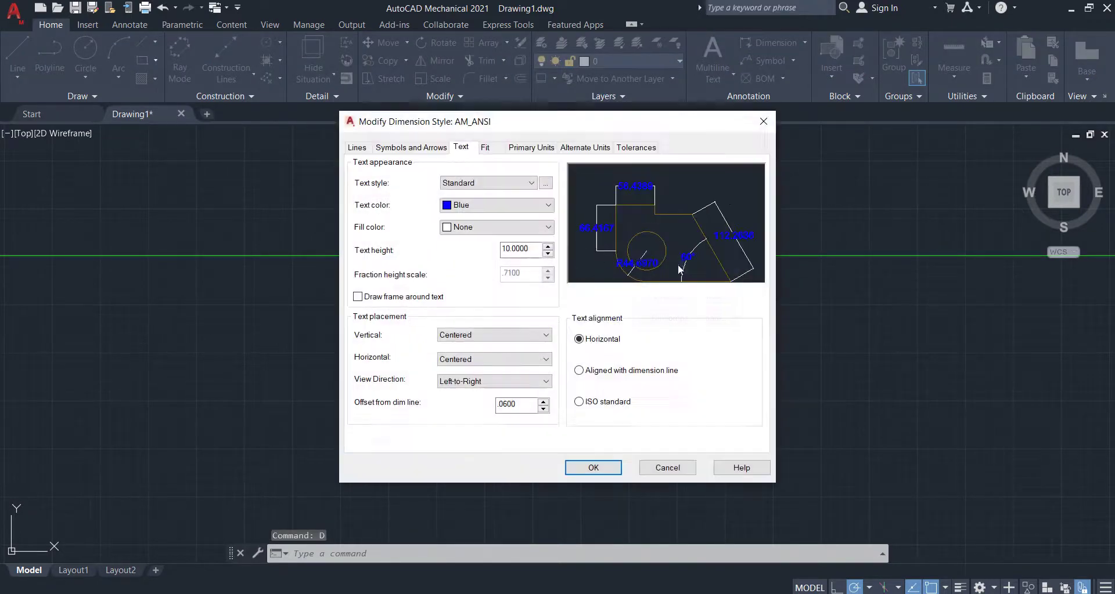
left_click(531, 148)
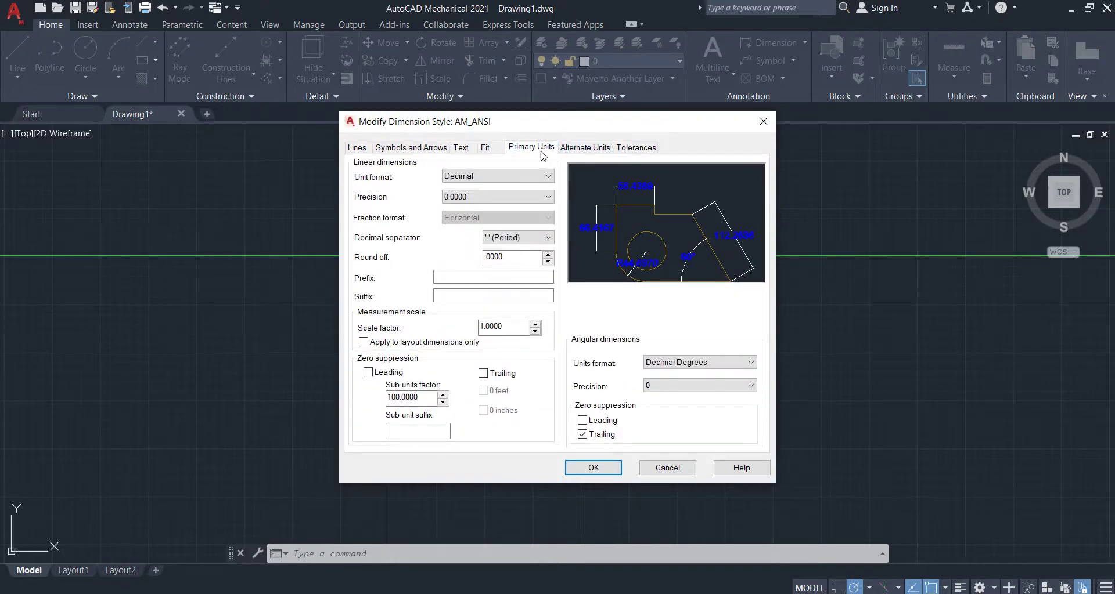
left_click(522, 197)
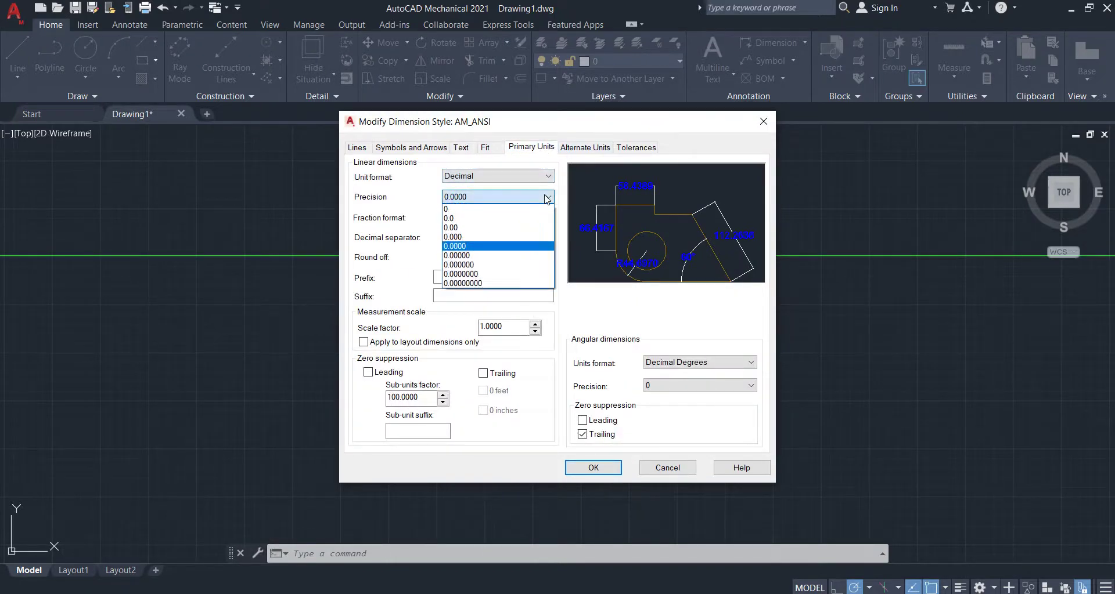
left_click(490, 209)
left_click(593, 468)
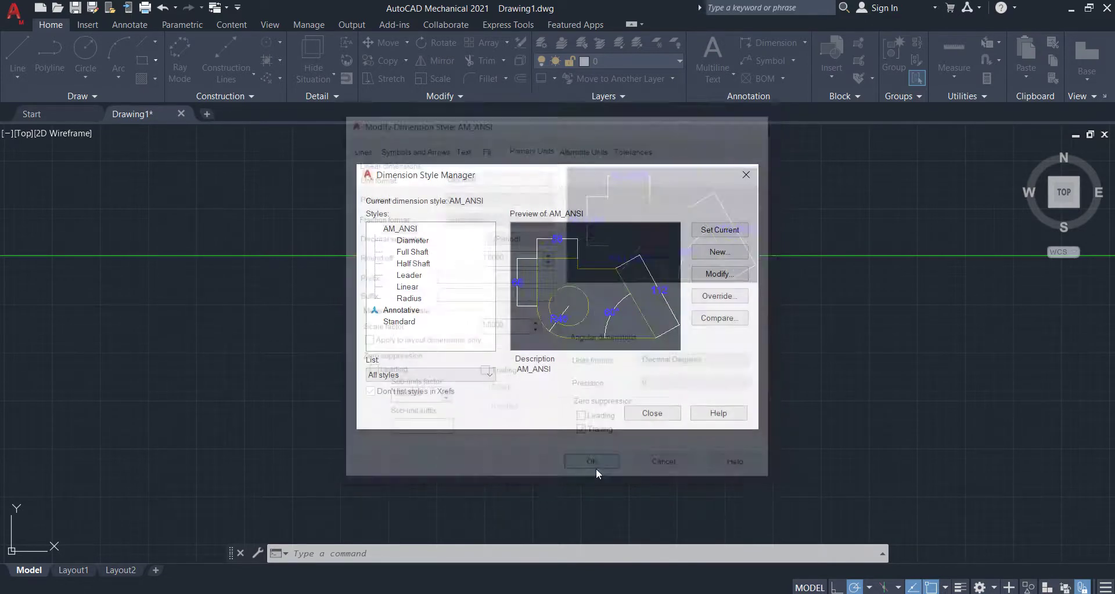
left_click(646, 414)
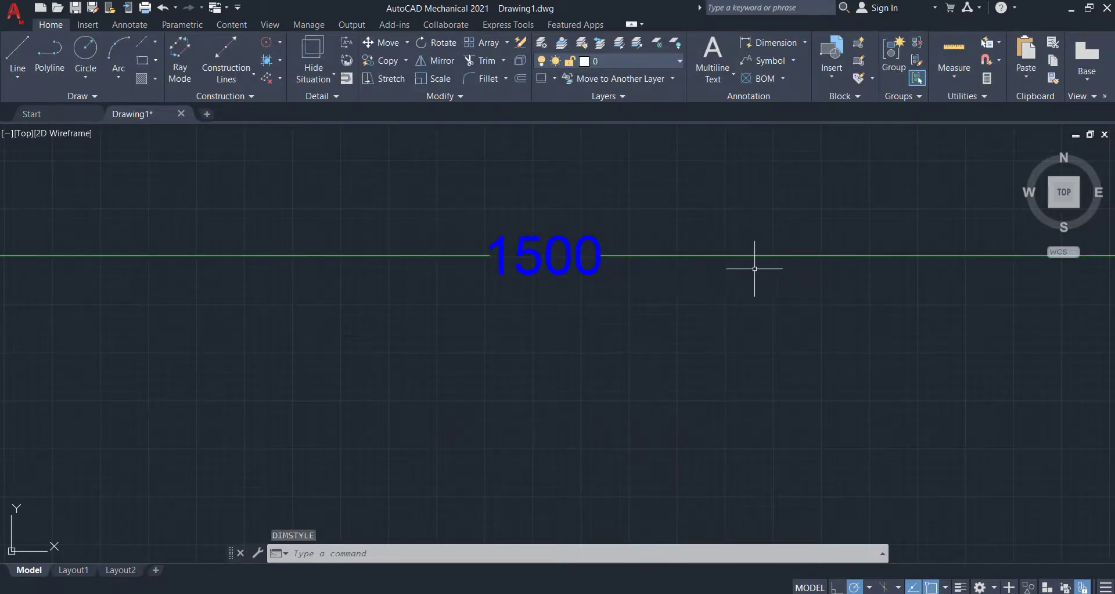
Pan and zoom the view so the whole rectangle is visible
scroll(821, 269, "down", 8)
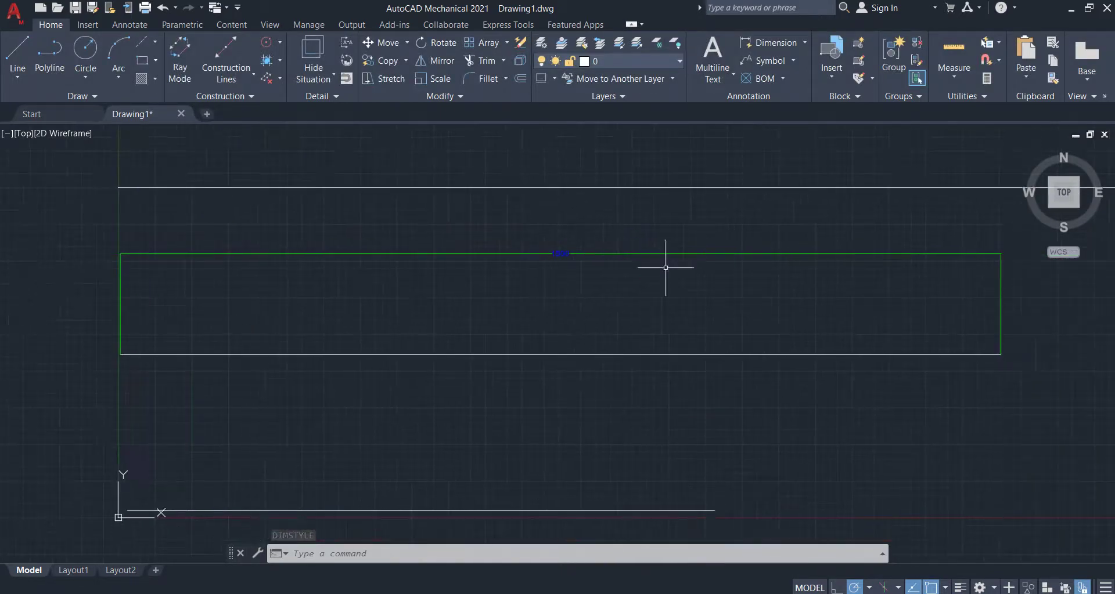
scroll(557, 254, "up", 4)
scroll(557, 250, "down", 4)
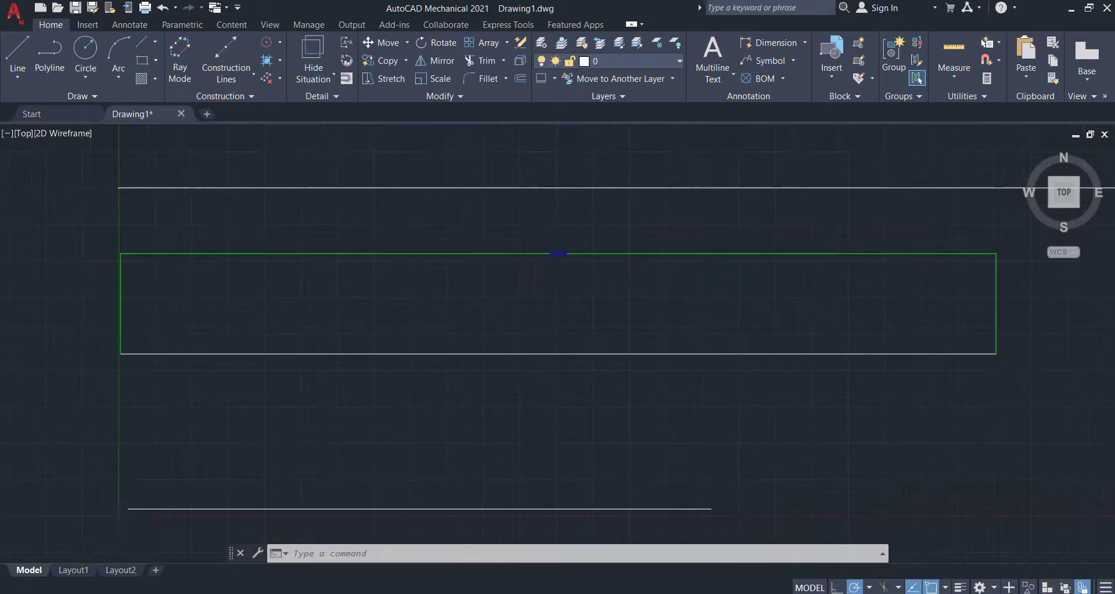
scroll(557, 250, "up", 2)
scroll(667, 259, "up", 2)
middle_click_drag(667, 259, 552, 248)
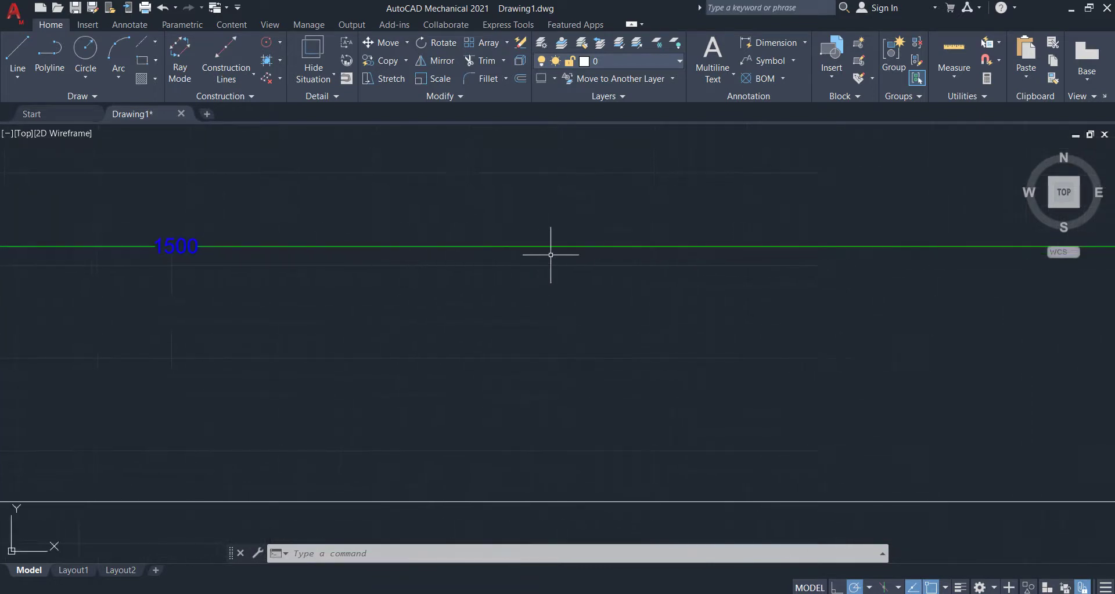
scroll(552, 248, "down", 3)
middle_click_drag(709, 259, 685, 237)
scroll(684, 237, "up", 5)
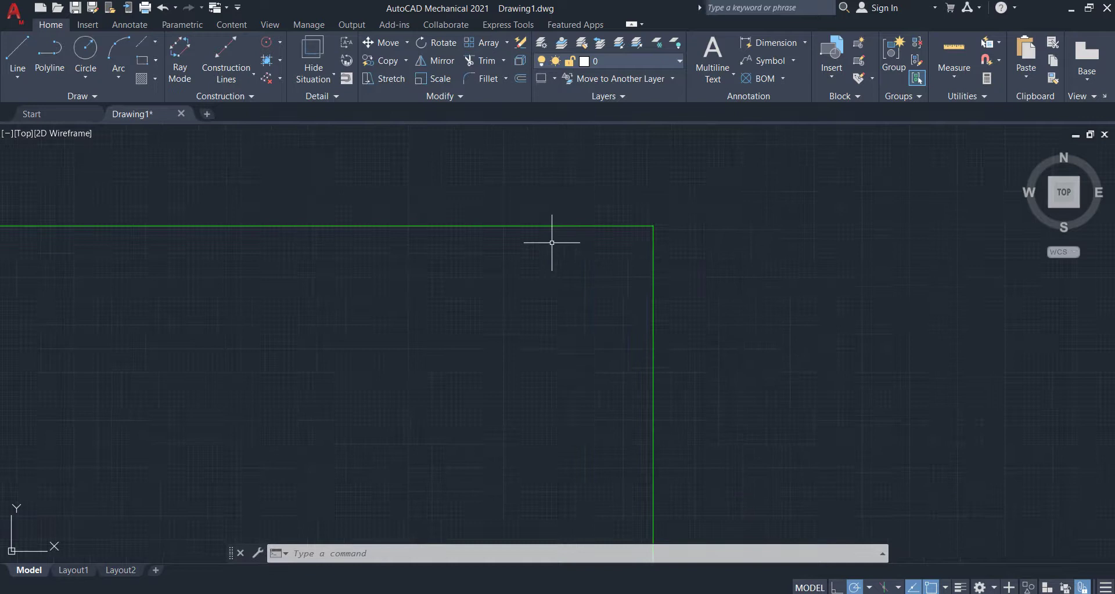
middle_click_drag(744, 173, 552, 247)
scroll(552, 246, "up", 3)
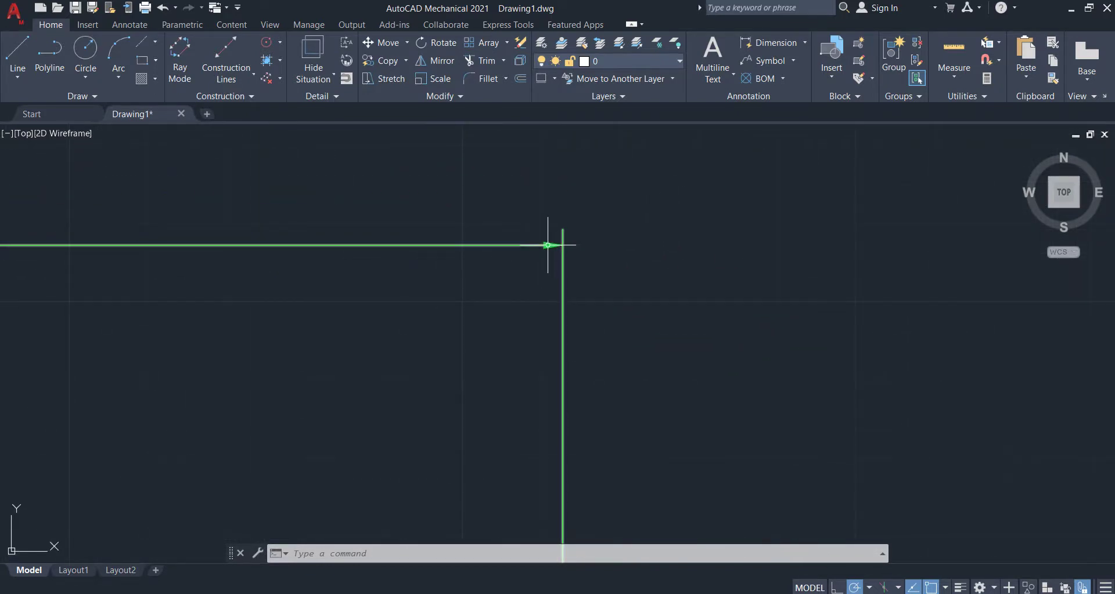
Open the AM_ANSI dimension style for editing at its Symbols and Arrows settings
type("d")
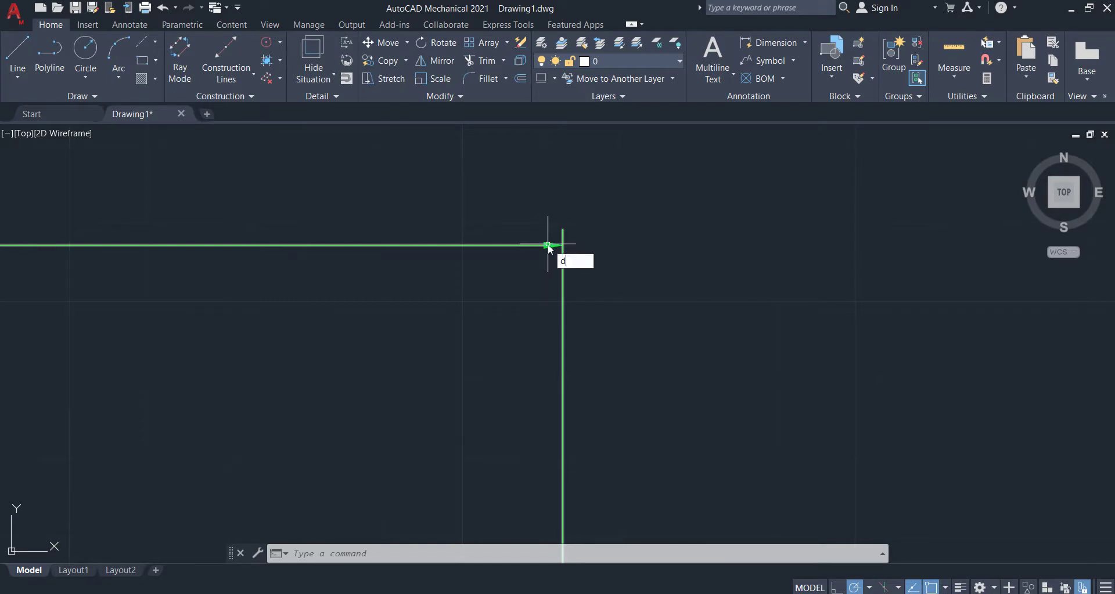
key("Return")
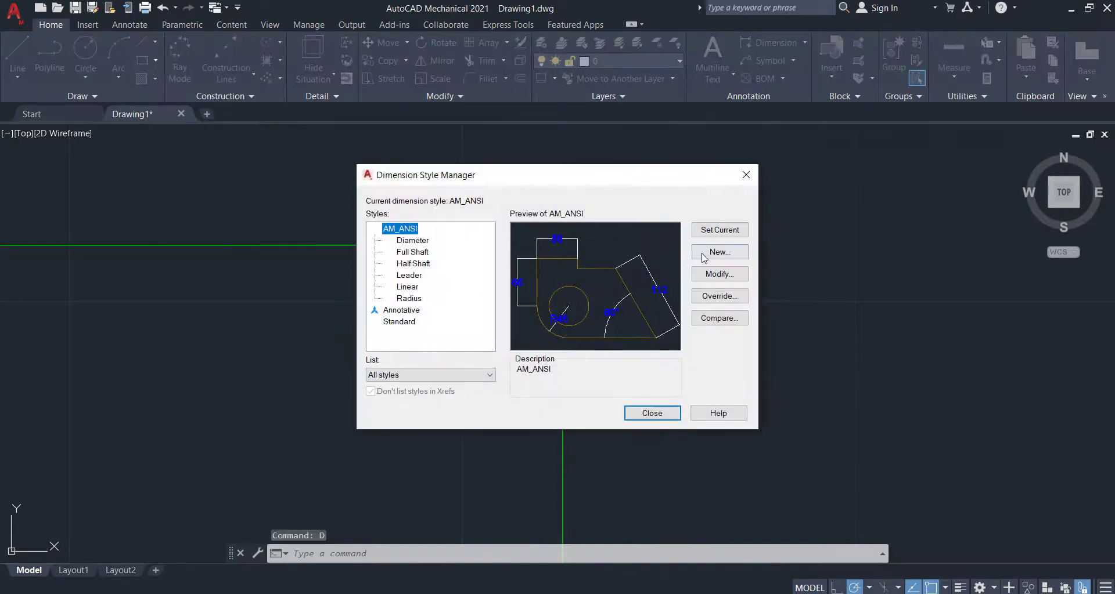
left_click(713, 275)
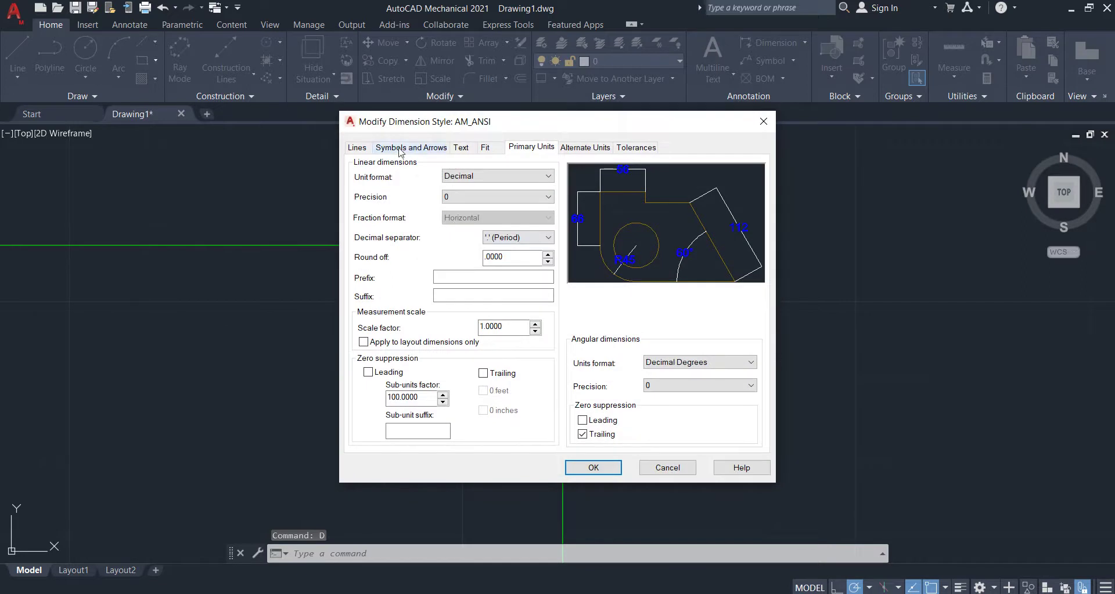
left_click(410, 149)
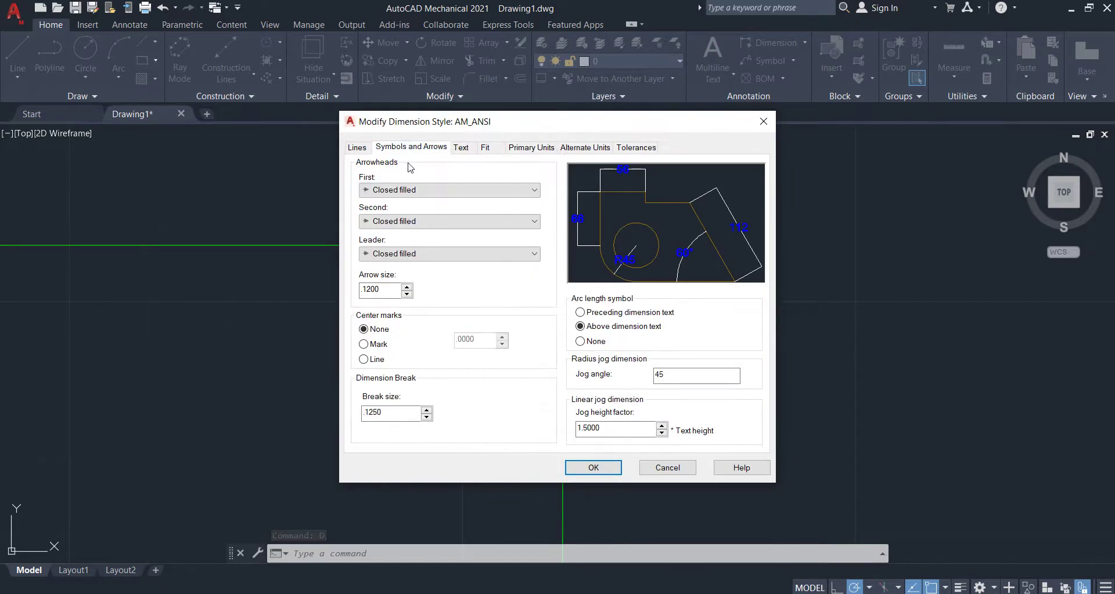
left_click(423, 223)
left_click(425, 230)
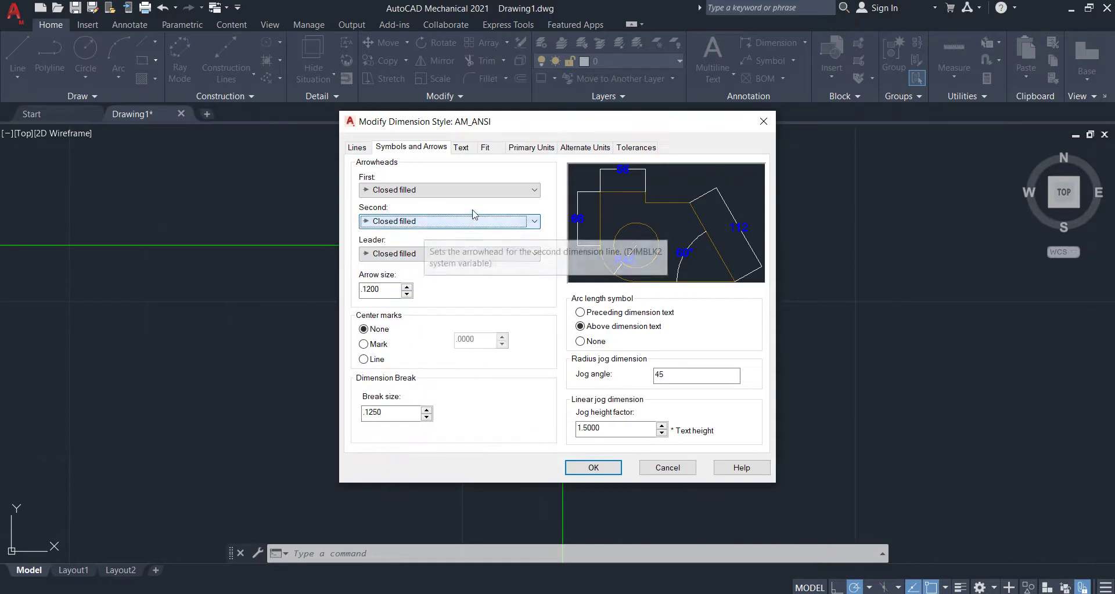
left_click(452, 198)
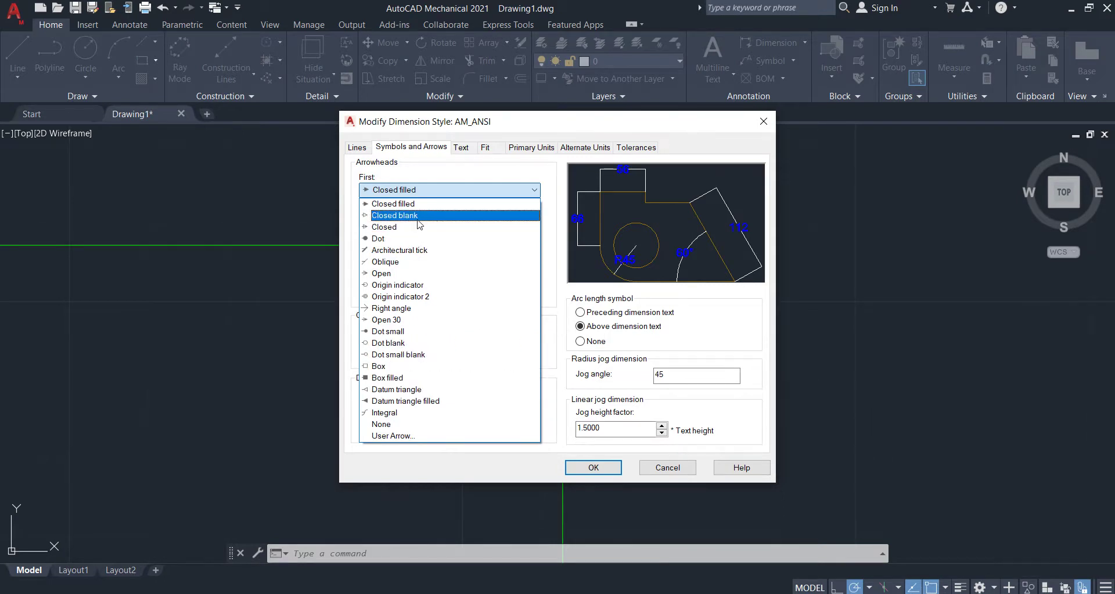
left_click(319, 214)
left_click(423, 225)
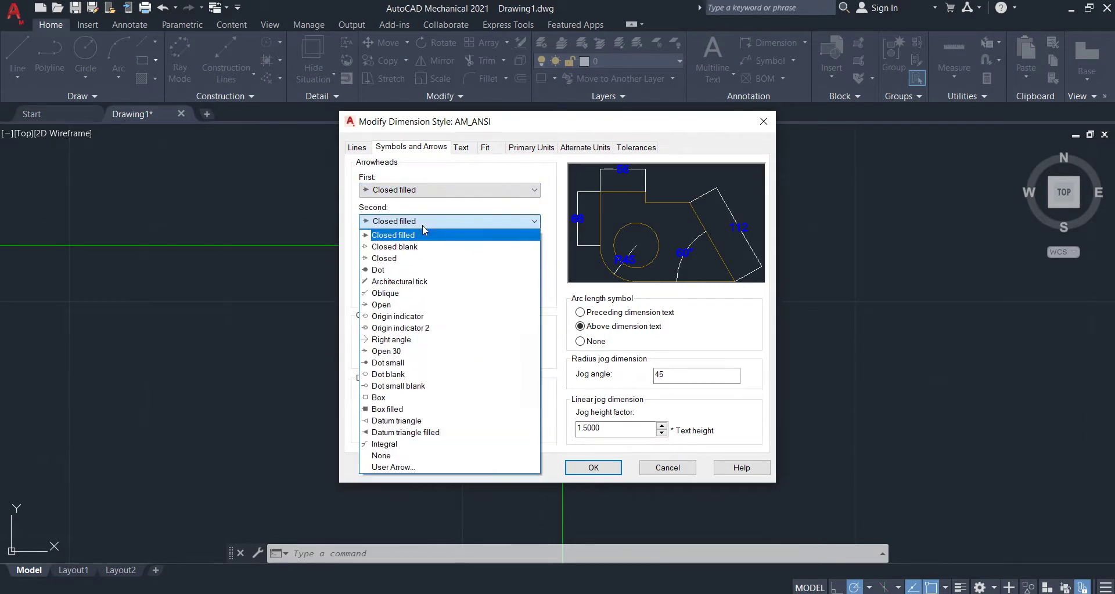
left_click(312, 202)
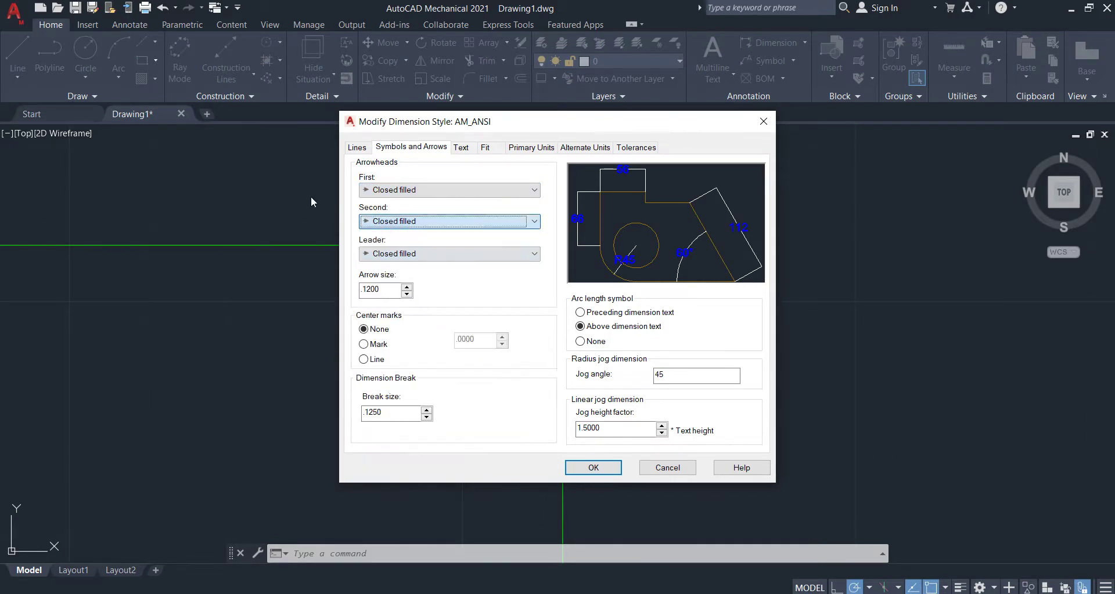
left_click(410, 256)
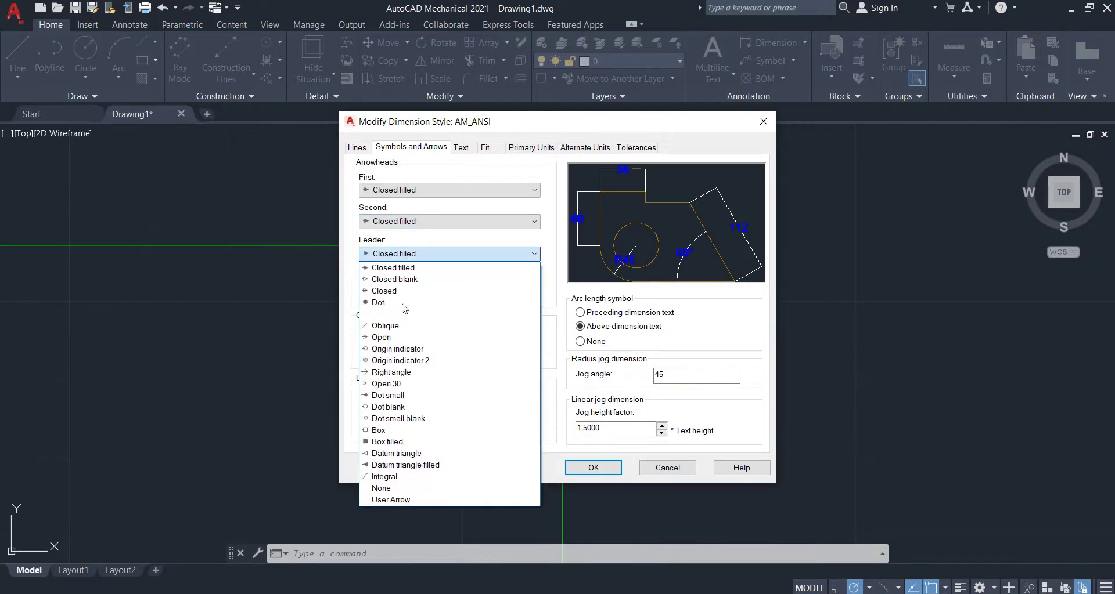
left_click(546, 175)
left_click(489, 192)
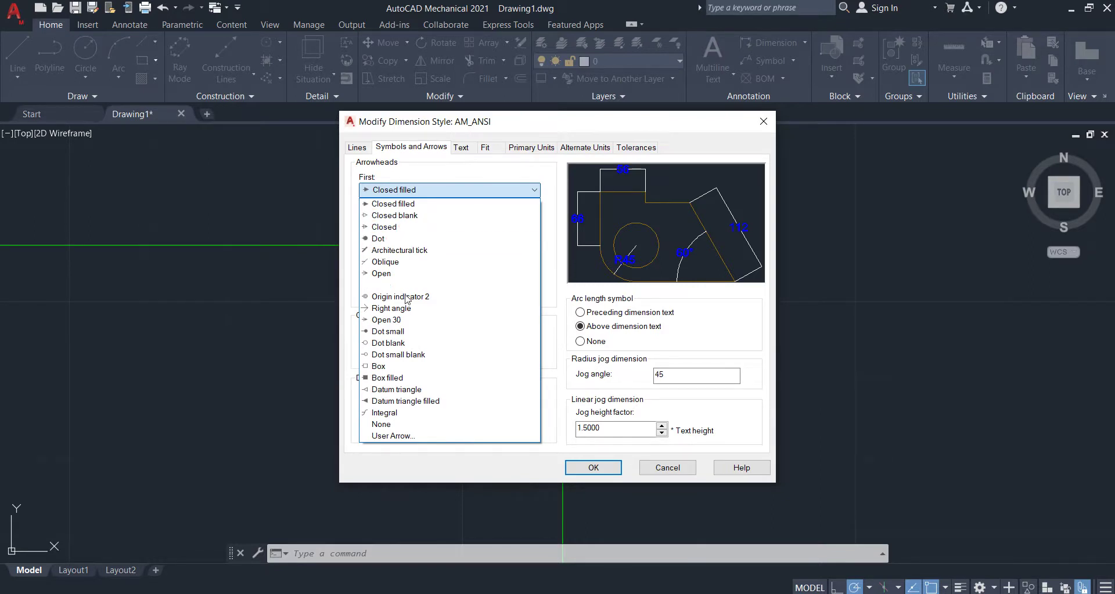
left_click(470, 167)
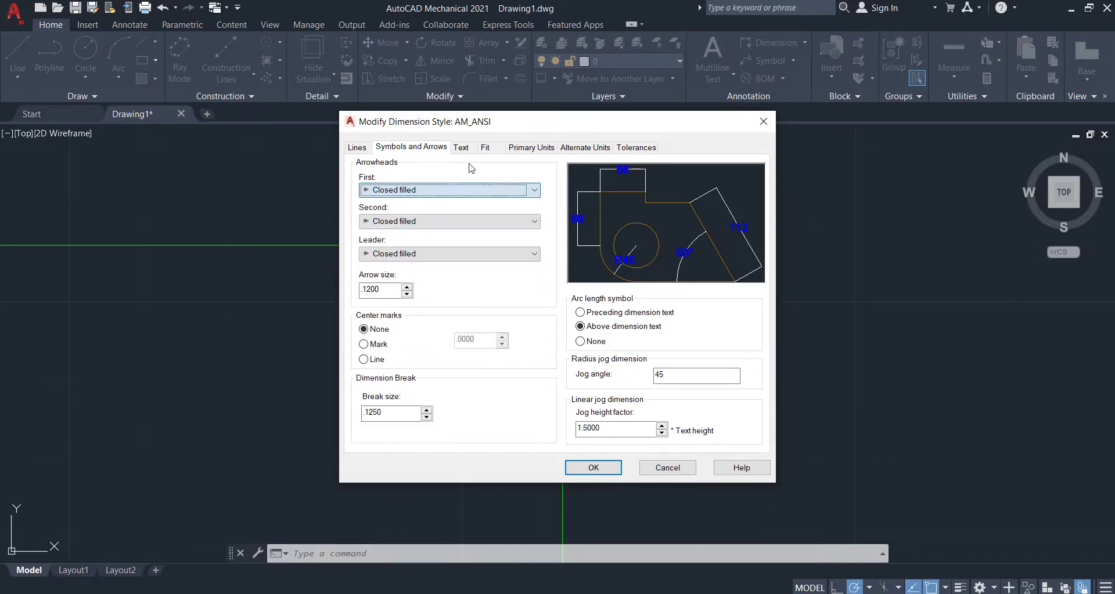
left_click(357, 148)
left_click(393, 149)
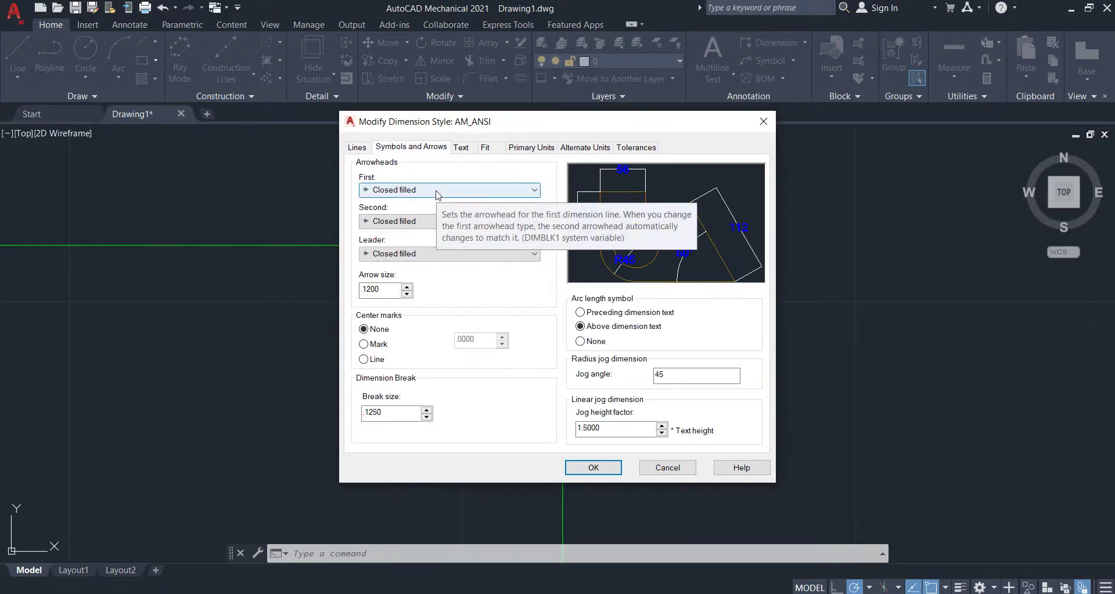
Set both arrowheads to Dot with arrow size 5 and close the style manager
left_click(437, 191)
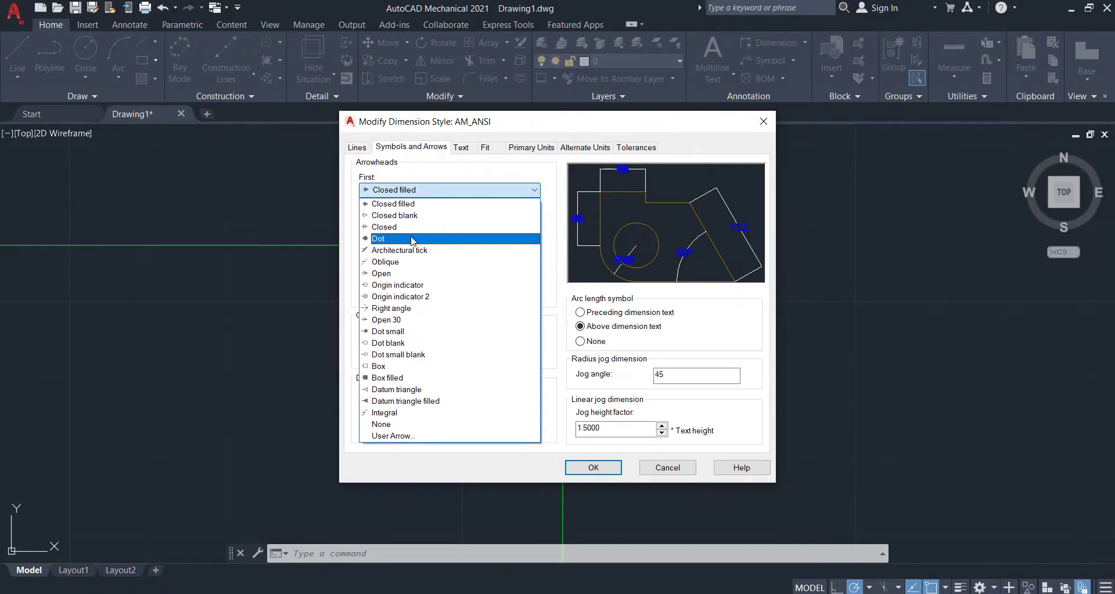
left_click(412, 240)
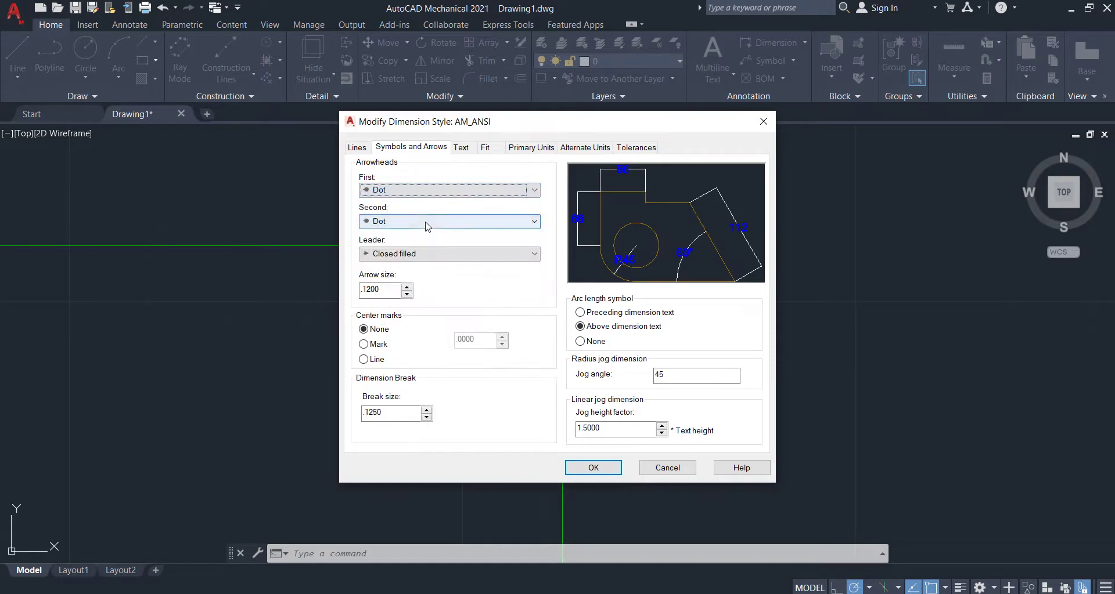
left_click(388, 290)
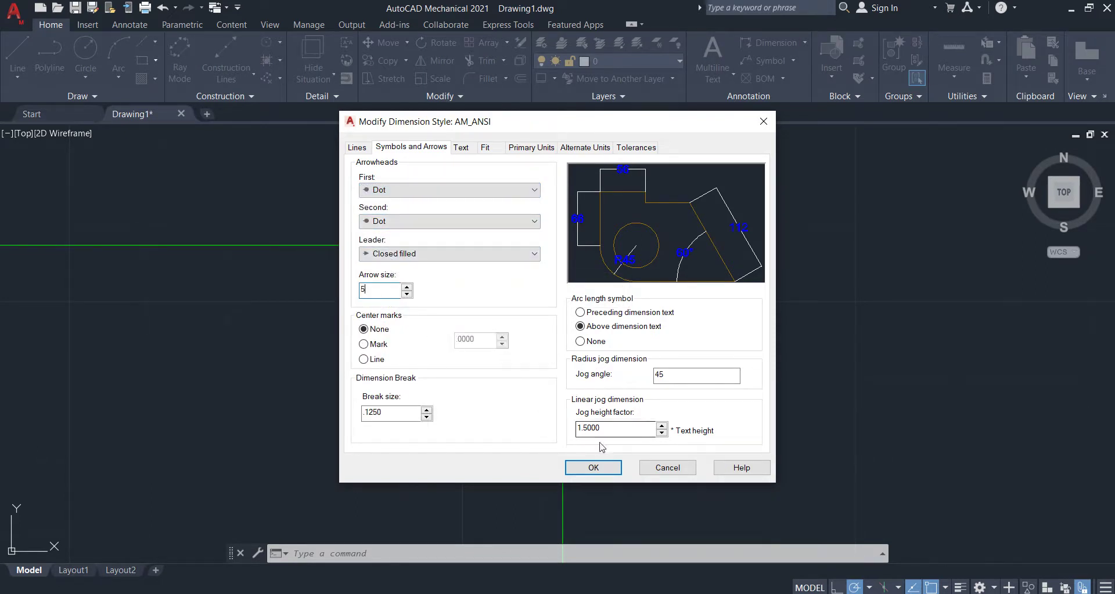
left_click(592, 468)
left_click(643, 413)
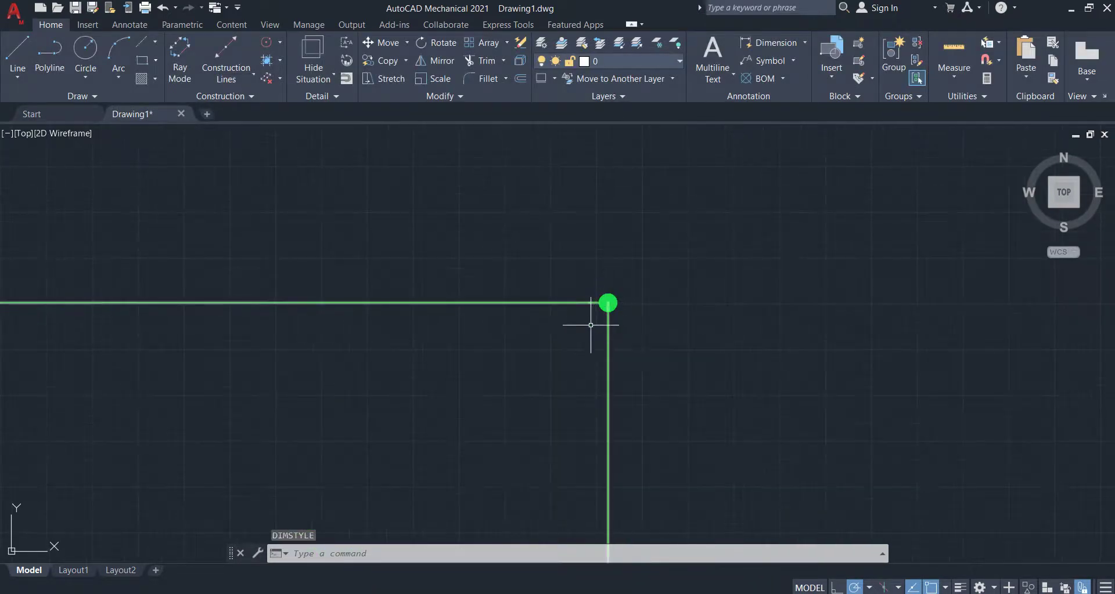
middle_click_drag(608, 304, 847, 249)
scroll(598, 278, "down", 3)
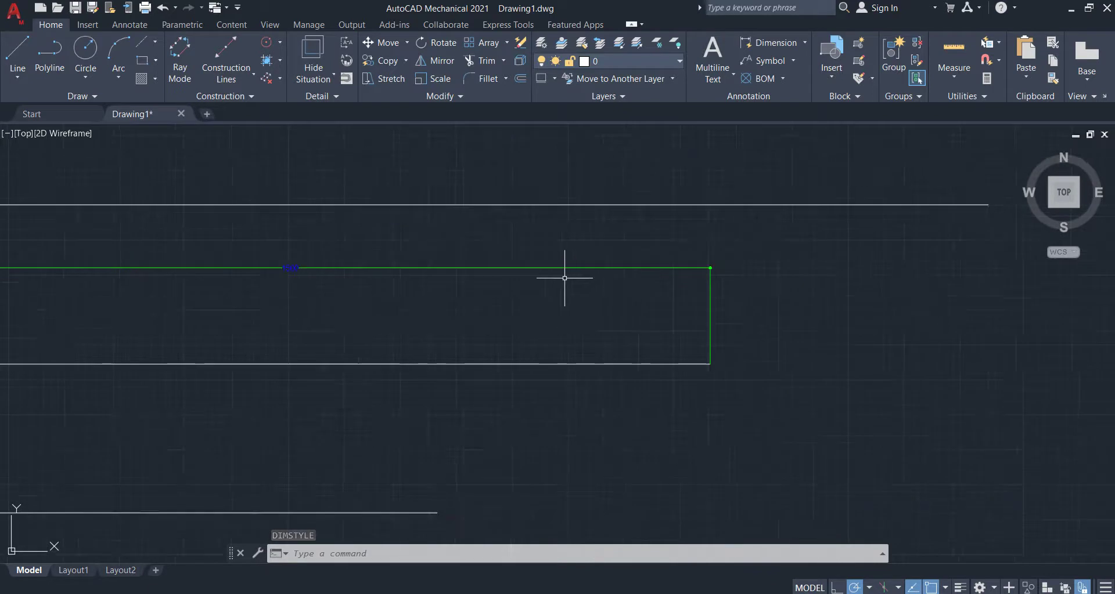
middle_click_drag(568, 282, 813, 264)
scroll(134, 251, "up", 4)
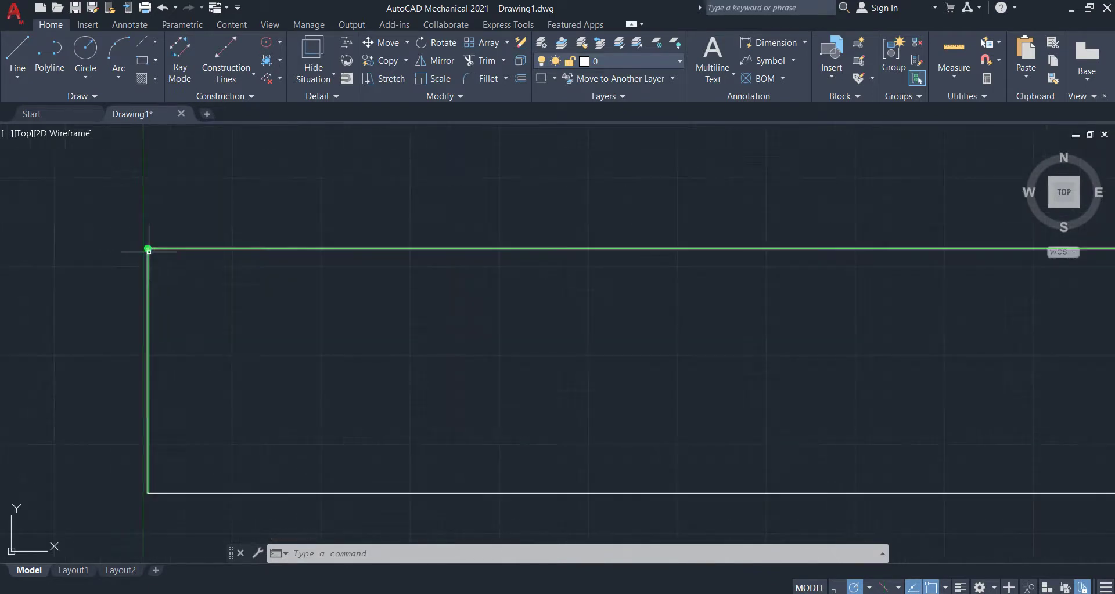
scroll(220, 264, "down", 4)
scroll(338, 252, "down", 2)
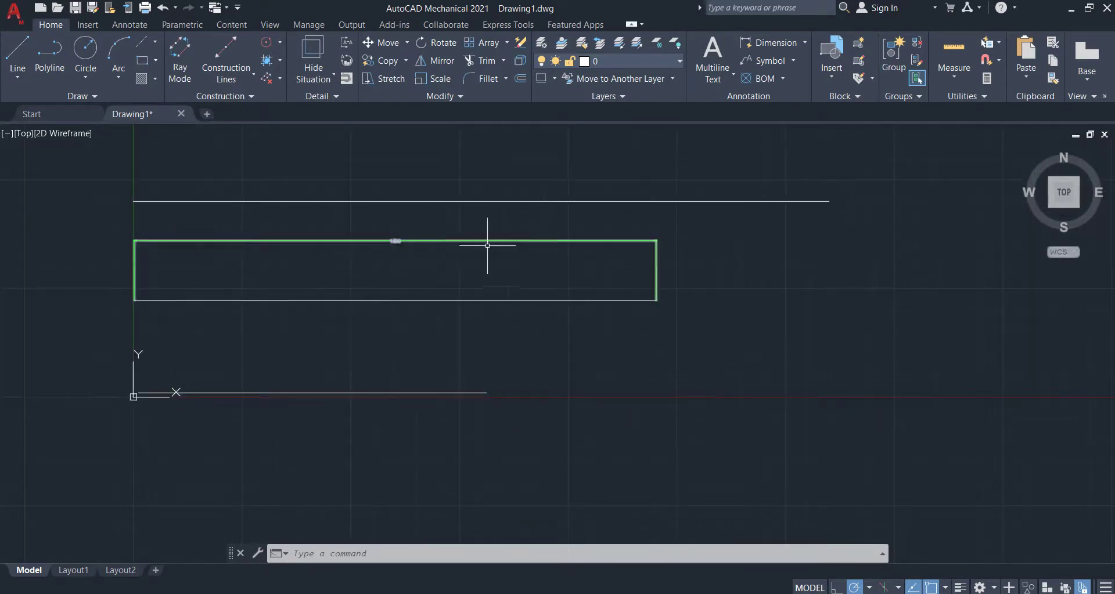
scroll(398, 236, "up", 2)
mouse_move(398, 236)
middle_mouse_down()
mouse_move(353, 234)
mouse_move(486, 237)
middle_mouse_up()
scroll(502, 236, "up", 2)
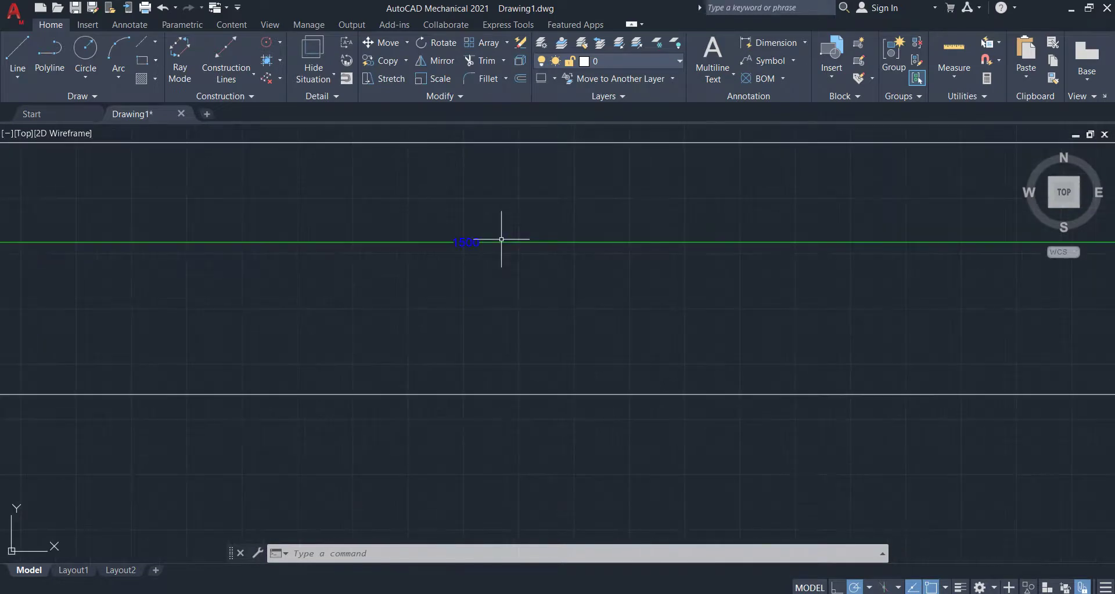
scroll(626, 301, "down", 2)
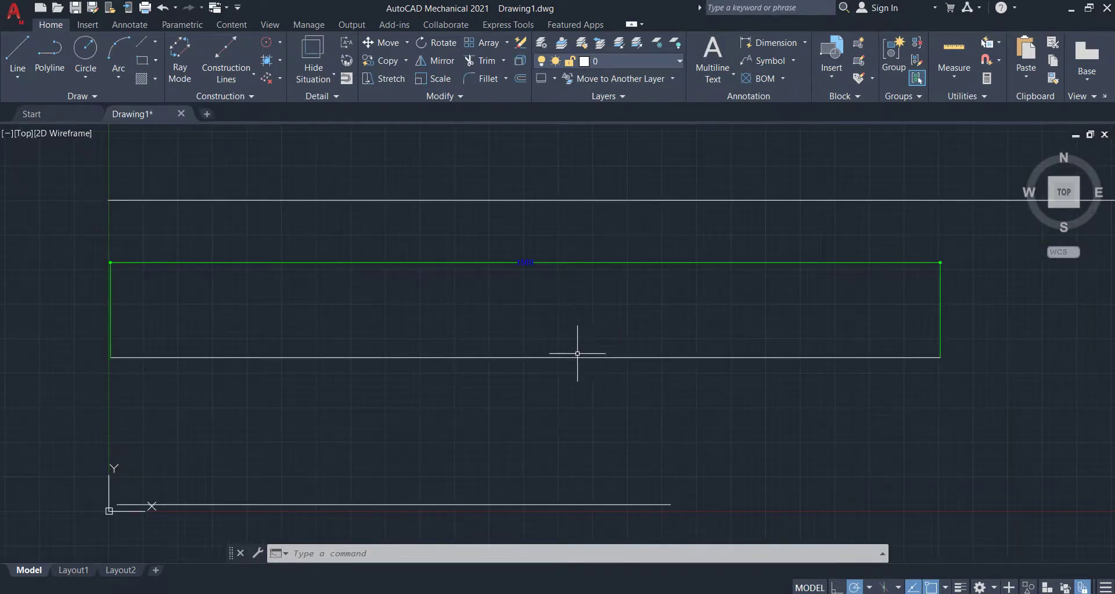
mouse_move(482, 592)
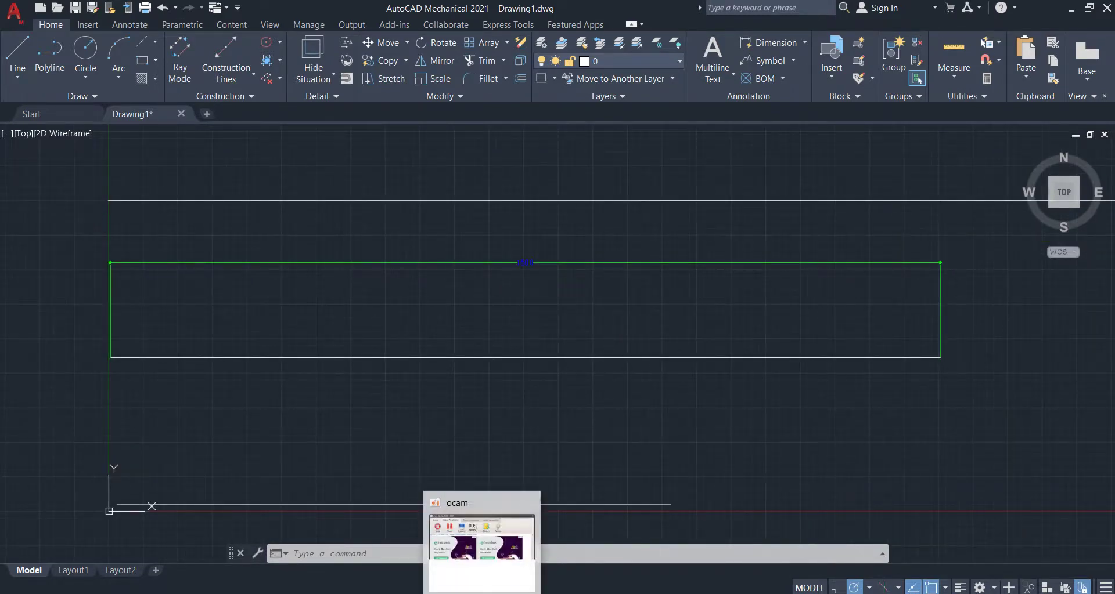